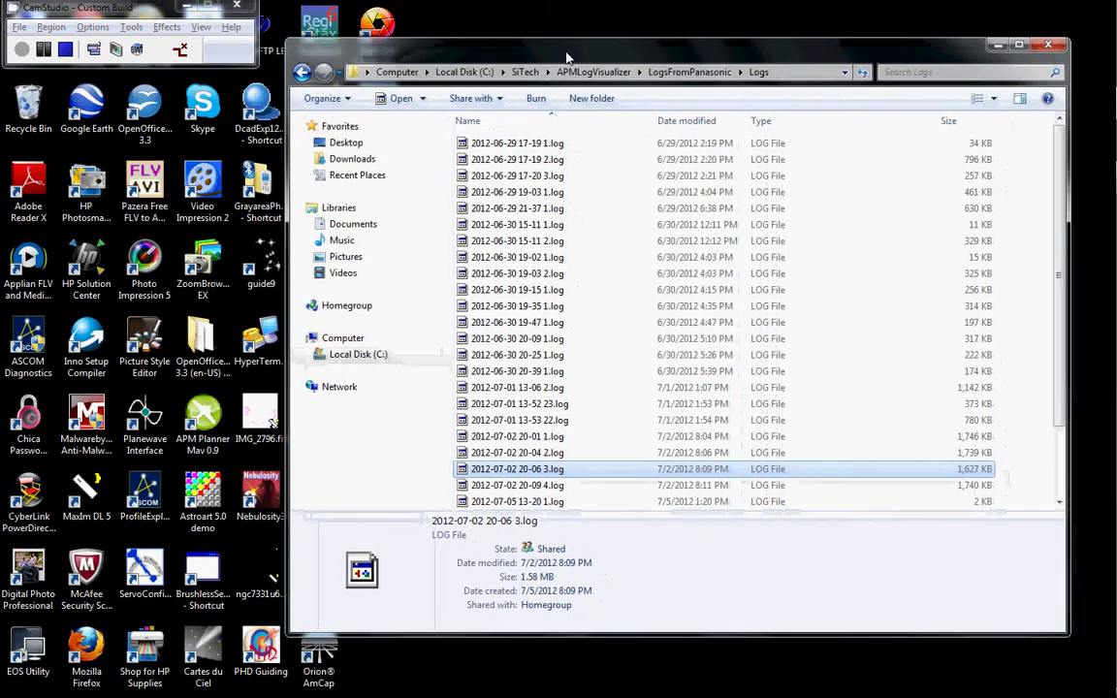
pyautogui.doubleClick(463, 473)
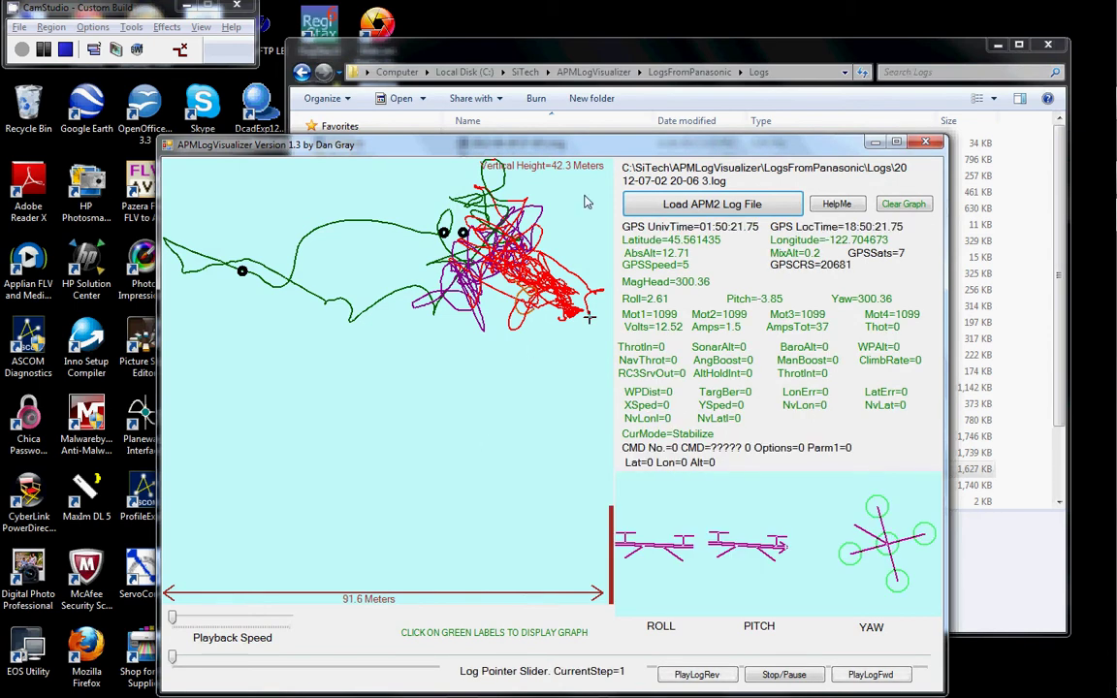
pyautogui.moveTo(613, 152); pyautogui.dragTo(671, 40)
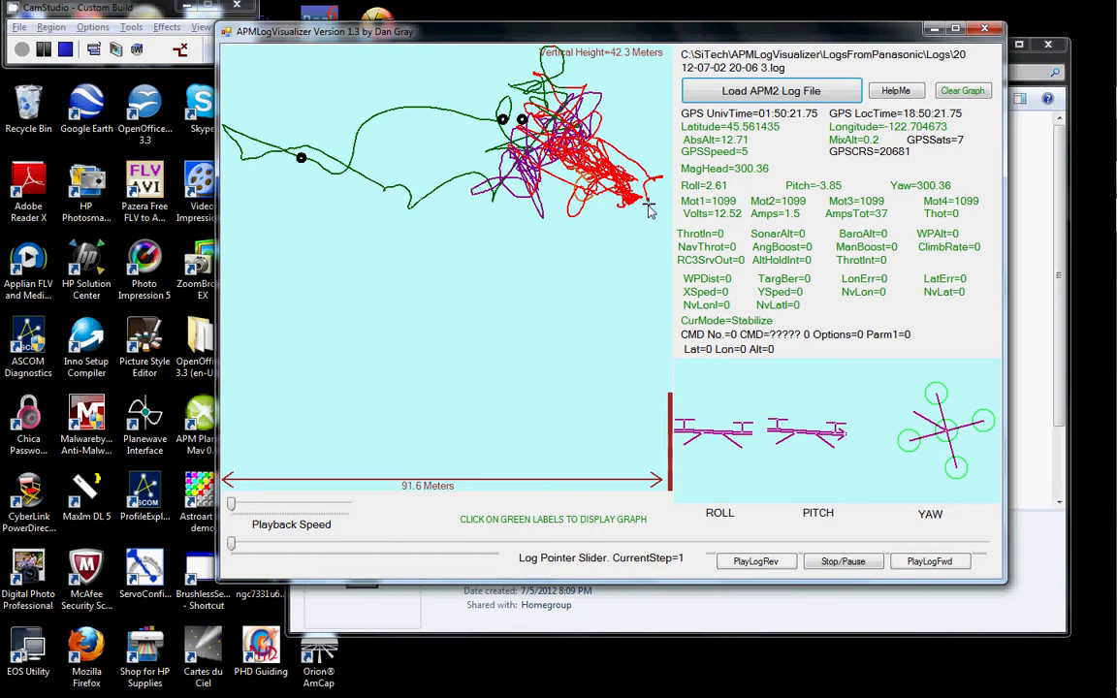
# - Map the start point of the flight path on Google Maps, inspect the satellite view, and close the map browser
pyautogui.click(647, 203)
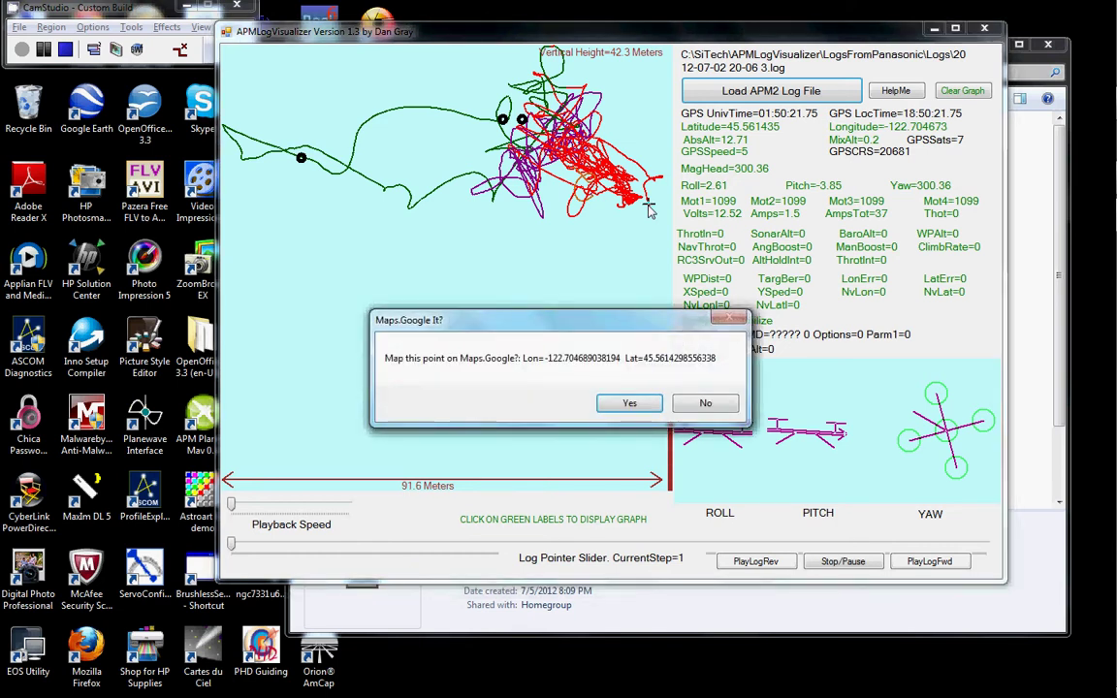
pyautogui.click(630, 403)
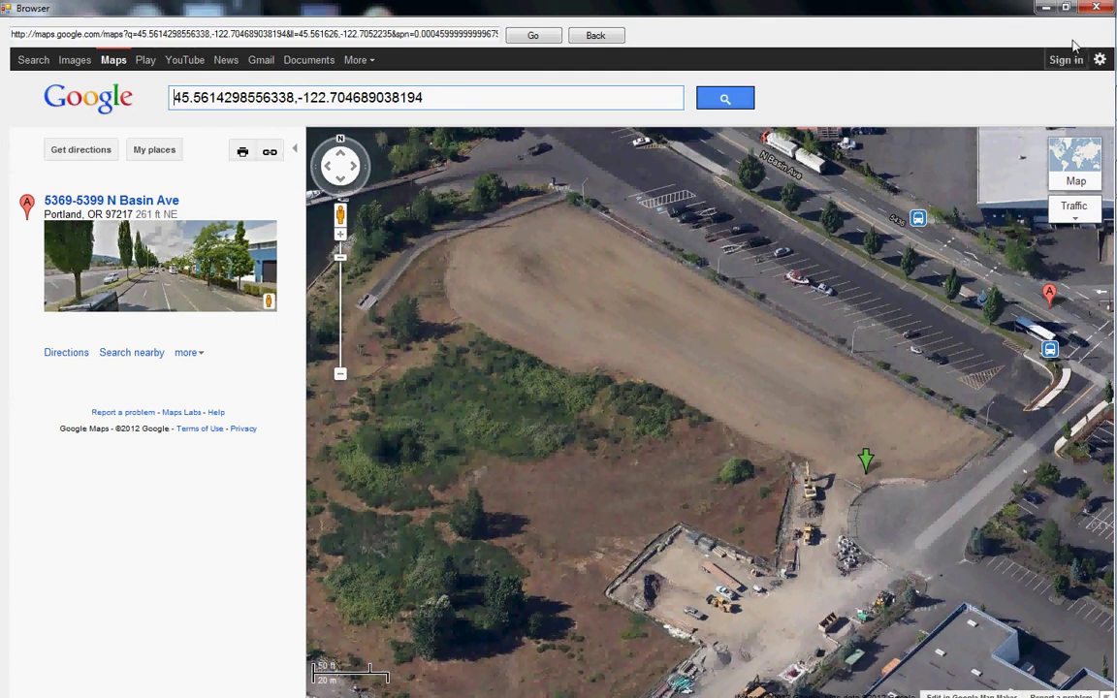
pyautogui.click(1098, 9)
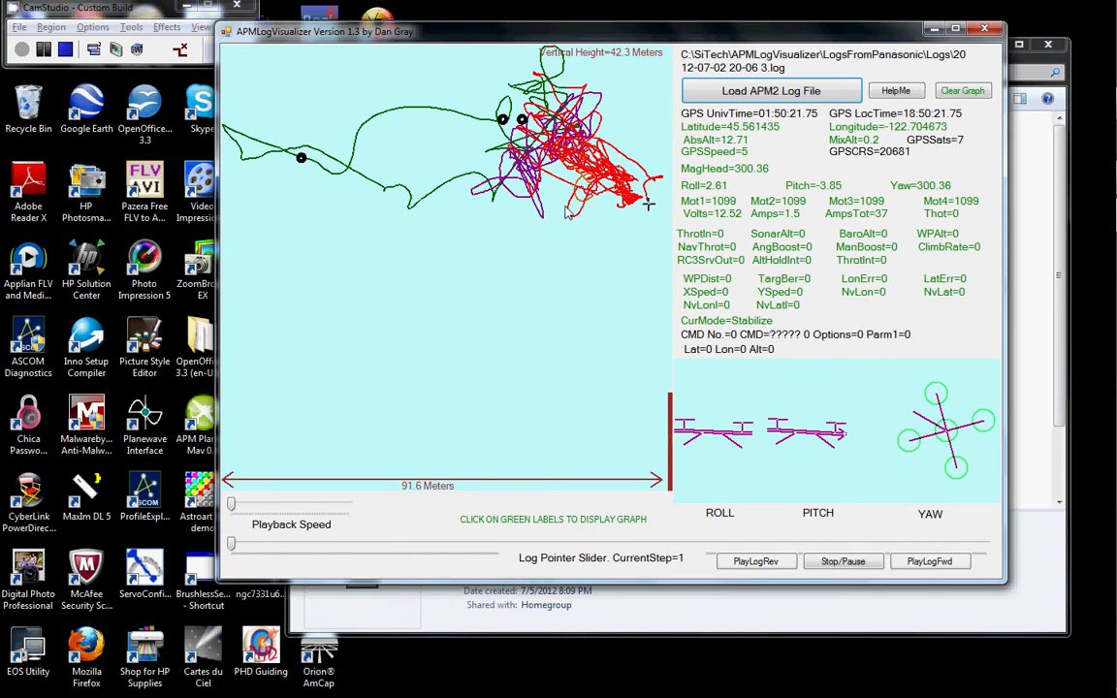
# - Move the log pointer to step 25247 and graph the CurMode data in a window clear of the readings
pyautogui.moveTo(234, 548); pyautogui.dragTo(743, 562)
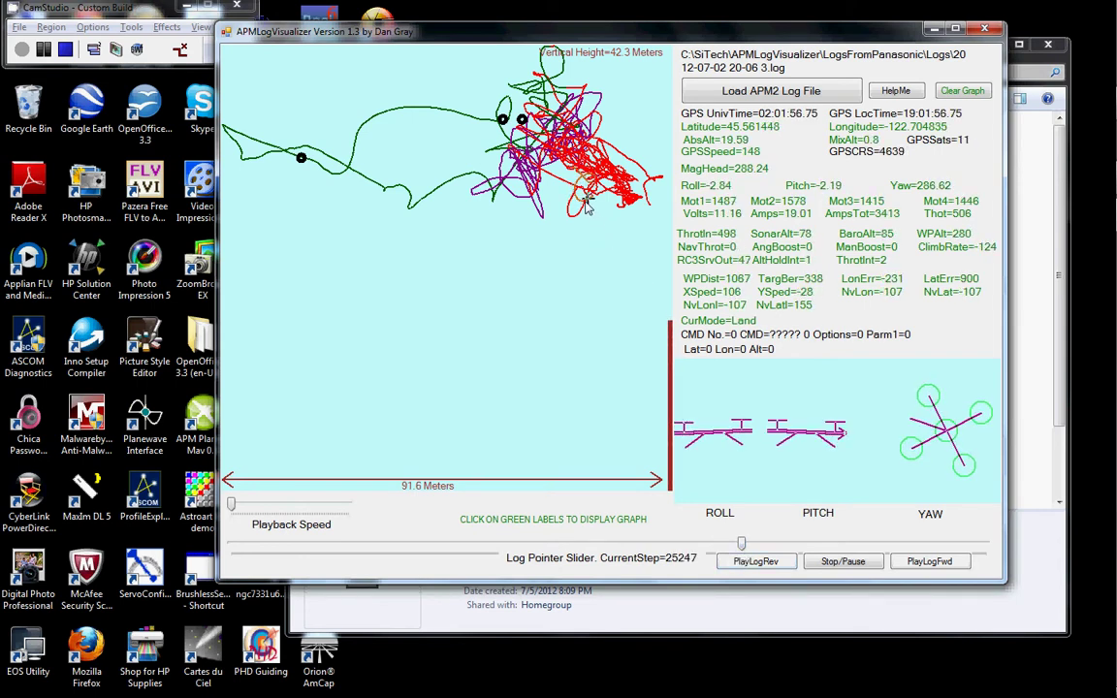
pyautogui.click(717, 323)
pyautogui.moveTo(546, 151); pyautogui.dragTo(417, 50)
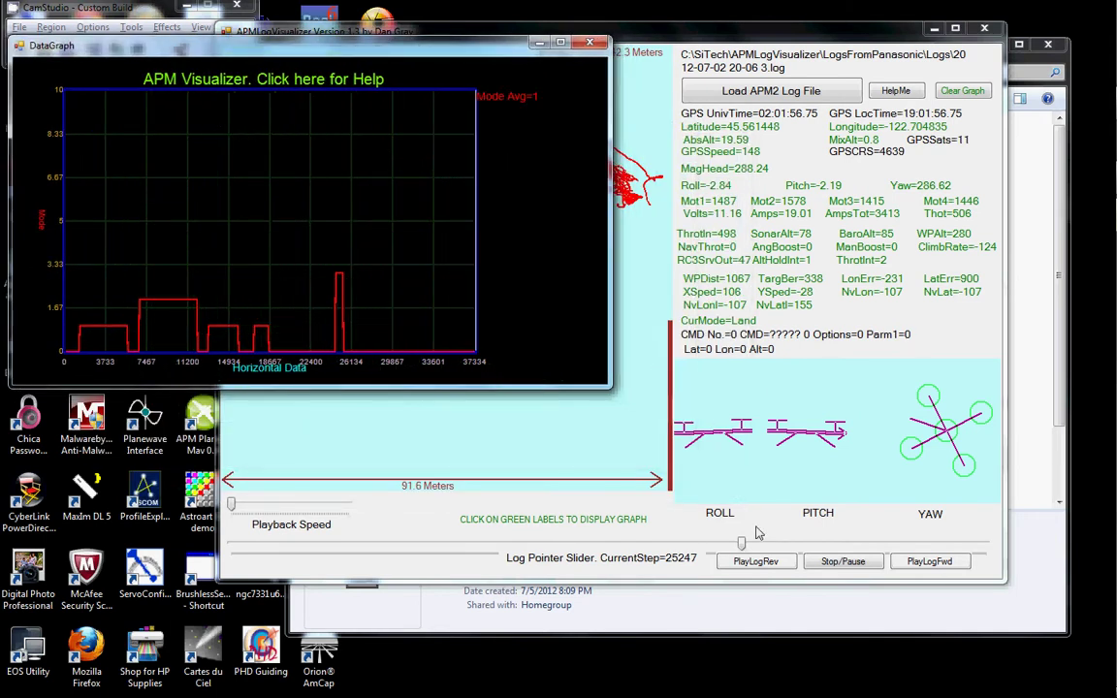
# - Arrange the narrowed mode graph beside the flight path window and move the log pointer to step 25324
pyautogui.moveTo(742, 545); pyautogui.dragTo(738, 545)
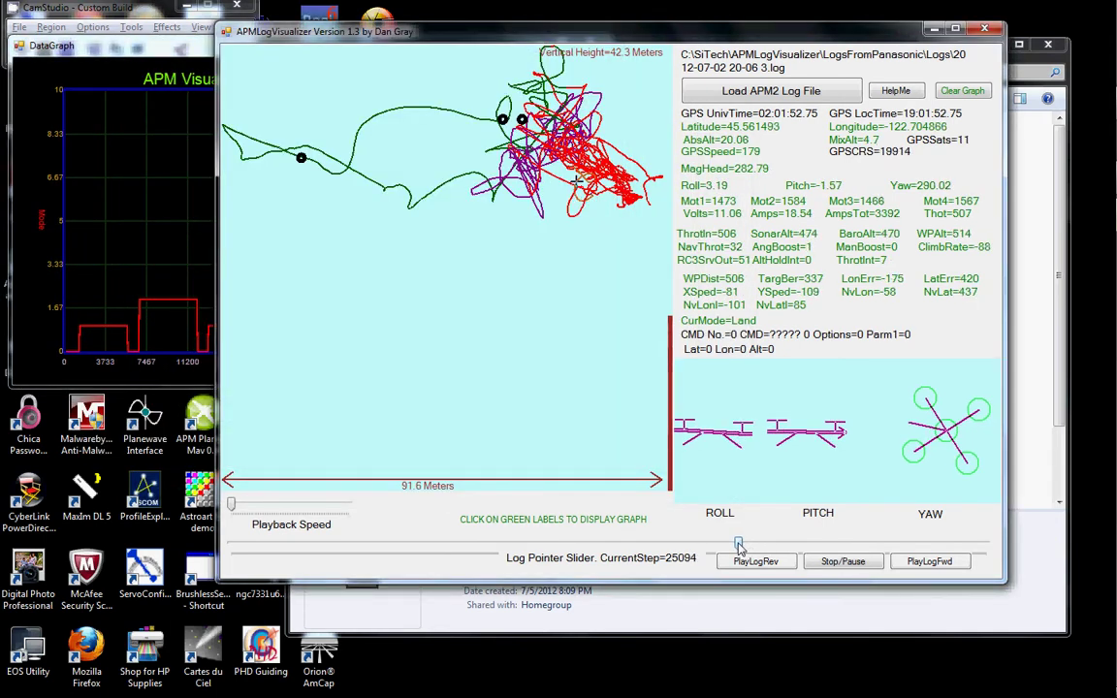
pyautogui.moveTo(642, 36); pyautogui.dragTo(830, 35)
pyautogui.moveTo(398, 385); pyautogui.dragTo(383, 510)
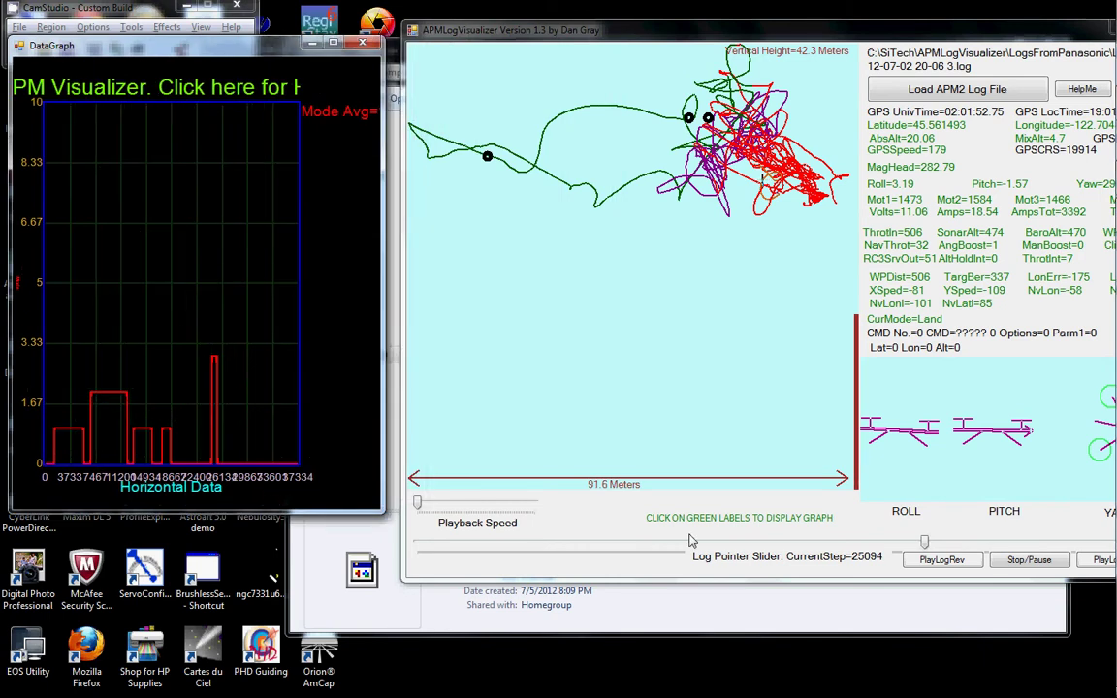
pyautogui.moveTo(924, 545)
pyautogui.mouseDown()
pyautogui.moveTo(902, 546)
pyautogui.moveTo(960, 536)
pyautogui.moveTo(929, 542)
pyautogui.mouseUp()
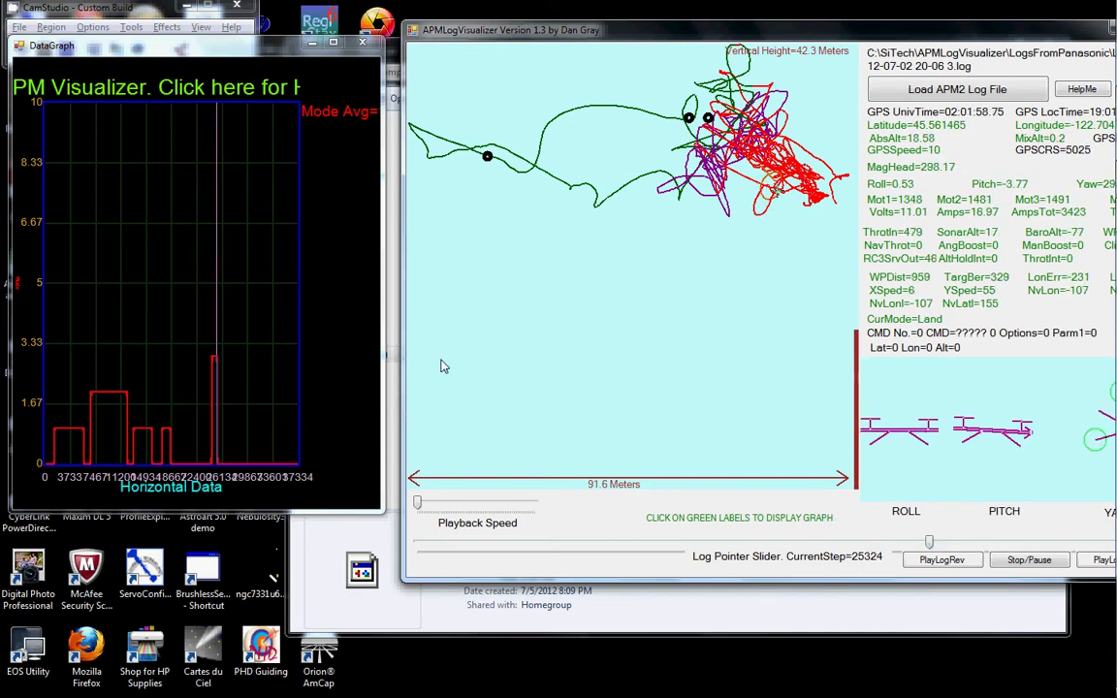
# - Widen the mode graph, zoom into steps 9692 to 14313 to inspect the mode changes, and minimize the graph window
pyautogui.moveTo(382, 352); pyautogui.dragTo(525, 351)
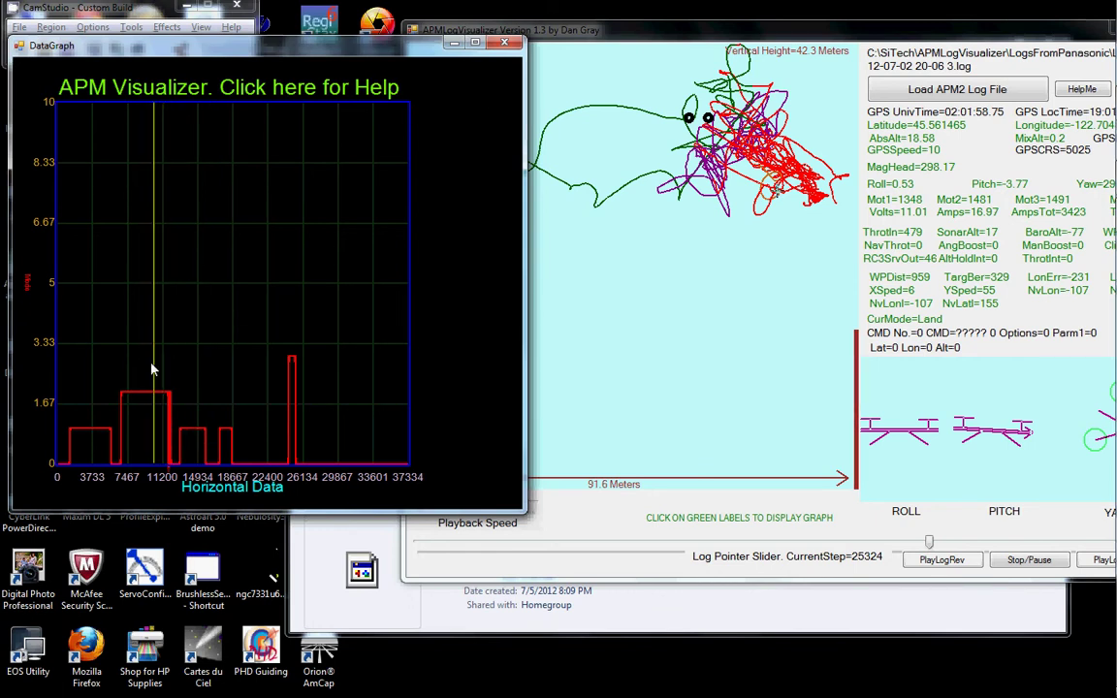
pyautogui.moveTo(149, 362)
pyautogui.mouseDown()
pyautogui.moveTo(204, 430)
pyautogui.moveTo(171, 442)
pyautogui.moveTo(192, 462)
pyautogui.mouseUp()
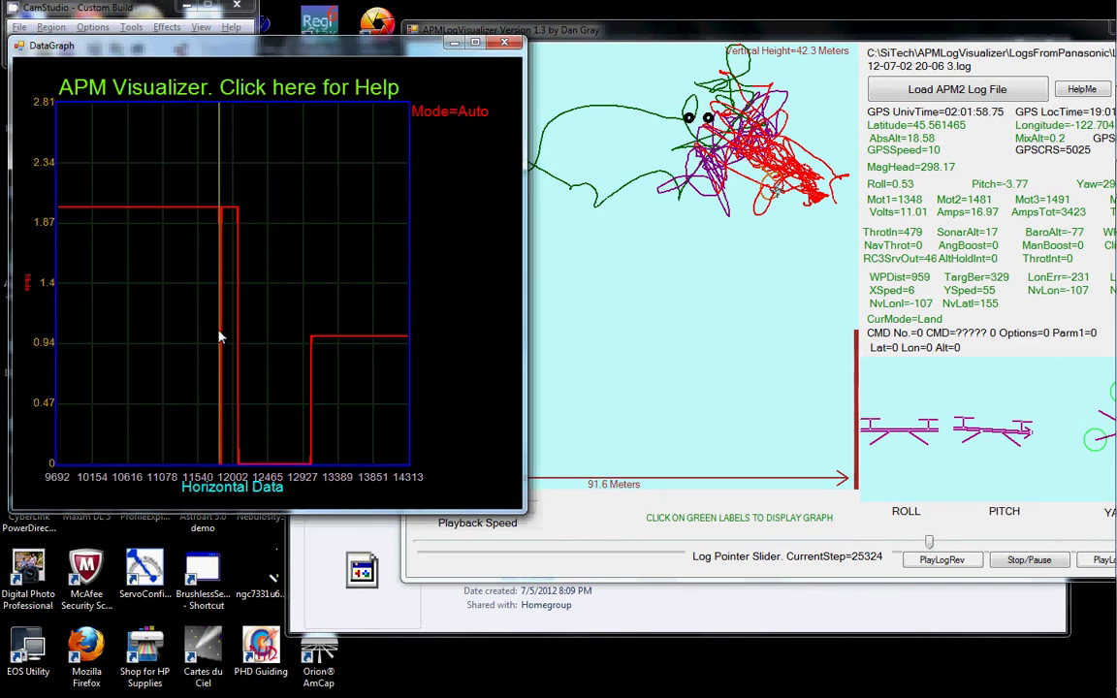
pyautogui.click(452, 42)
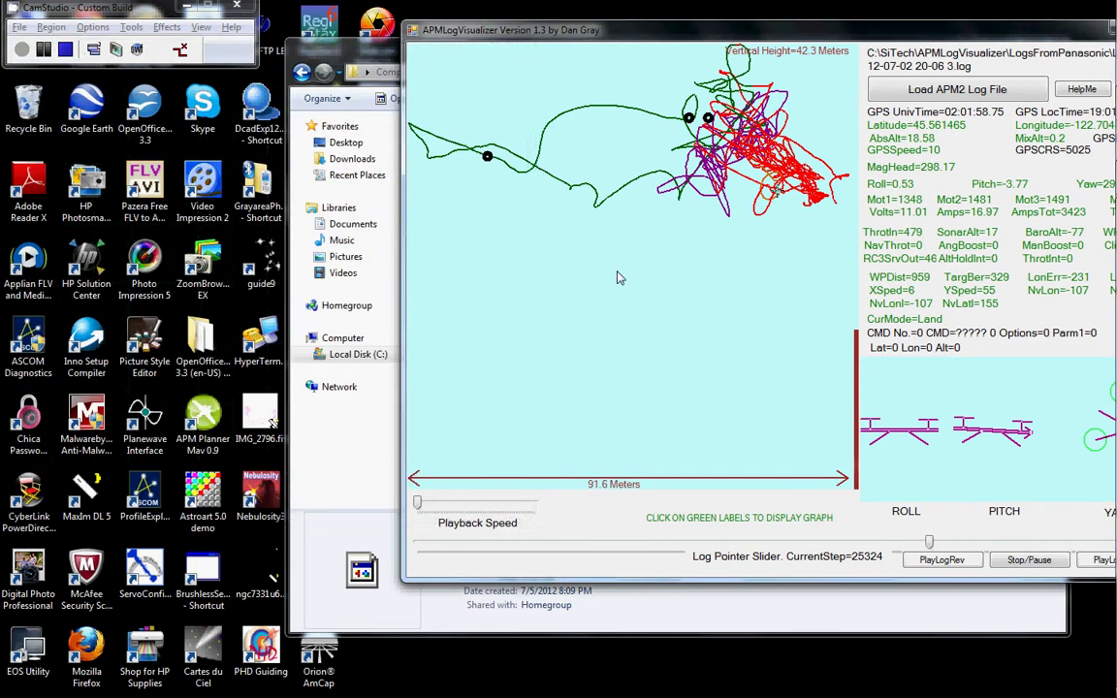
# - Play the log forward from step 9401 at an increased playback speed with the whole visualizer window in view
pyautogui.moveTo(814, 34); pyautogui.dragTo(618, 45)
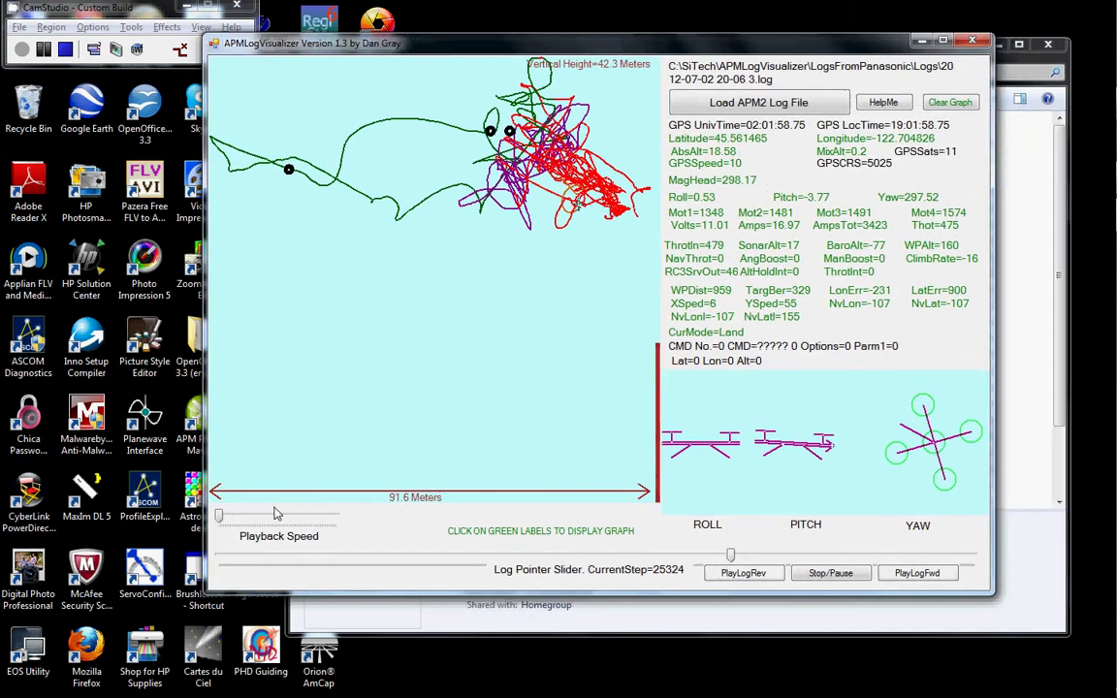
pyautogui.moveTo(731, 555); pyautogui.dragTo(409, 570)
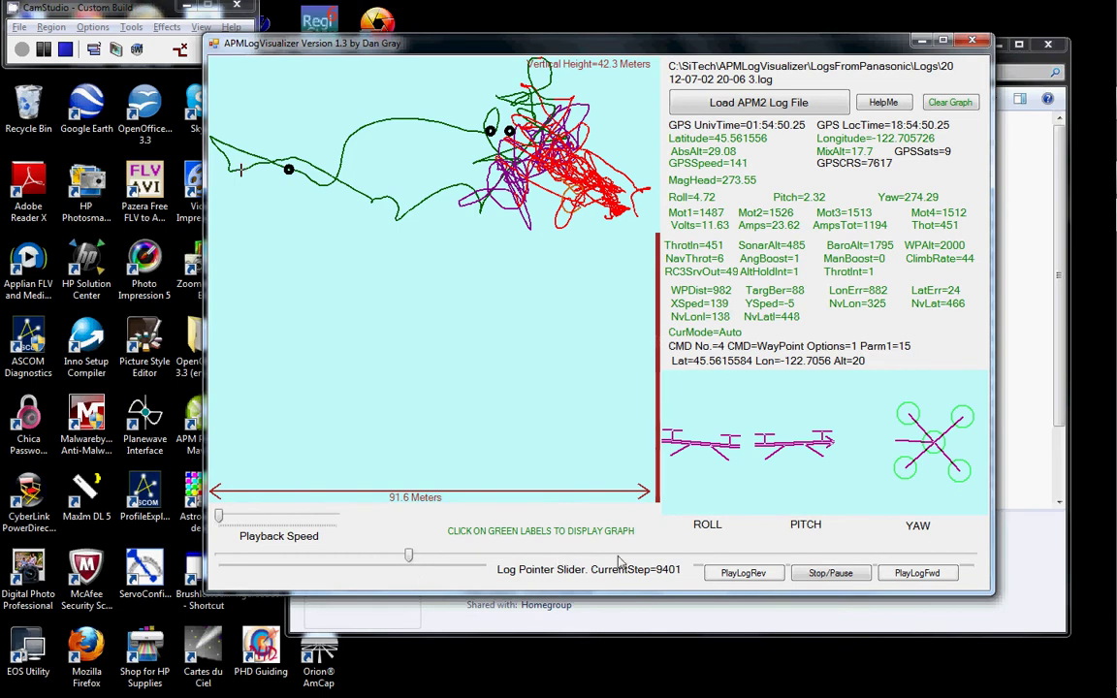
pyautogui.click(917, 573)
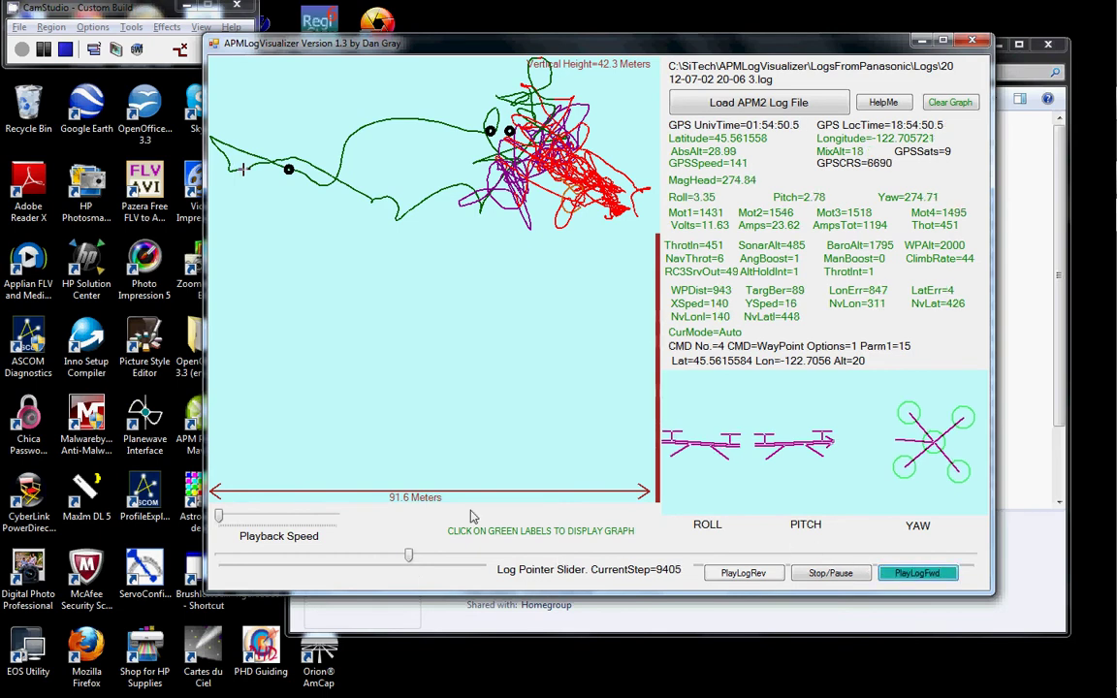
pyautogui.moveTo(222, 521); pyautogui.dragTo(266, 520)
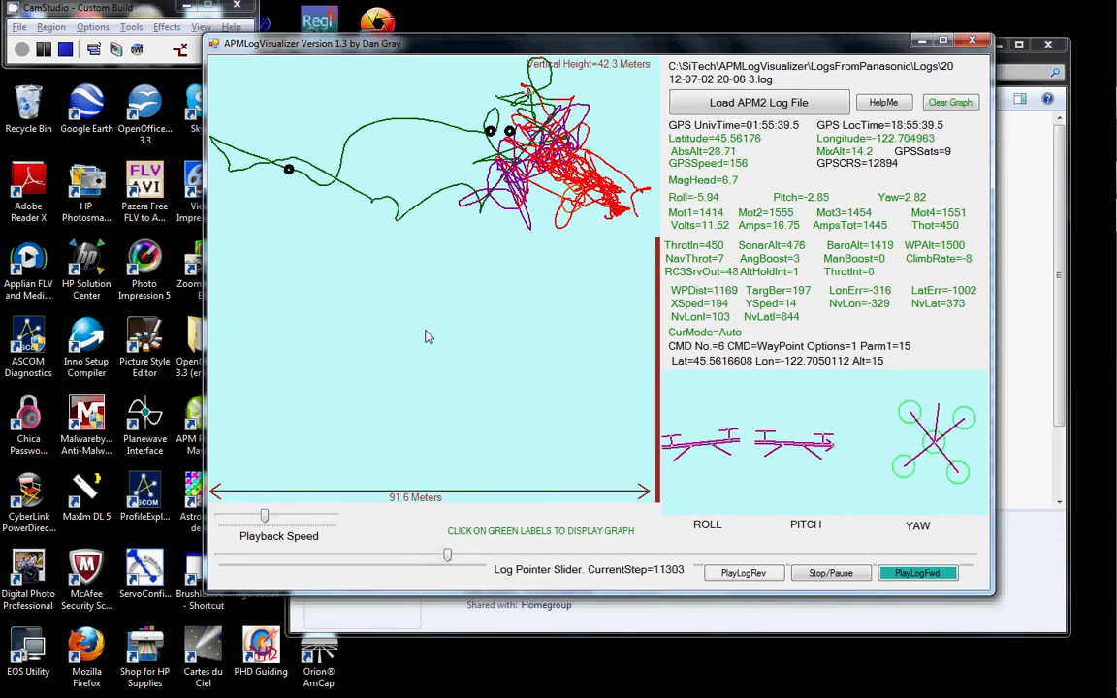
# - Add Volts to the mode graph, and play the log briefly in reverse before stopping playback
pyautogui.click(714, 227)
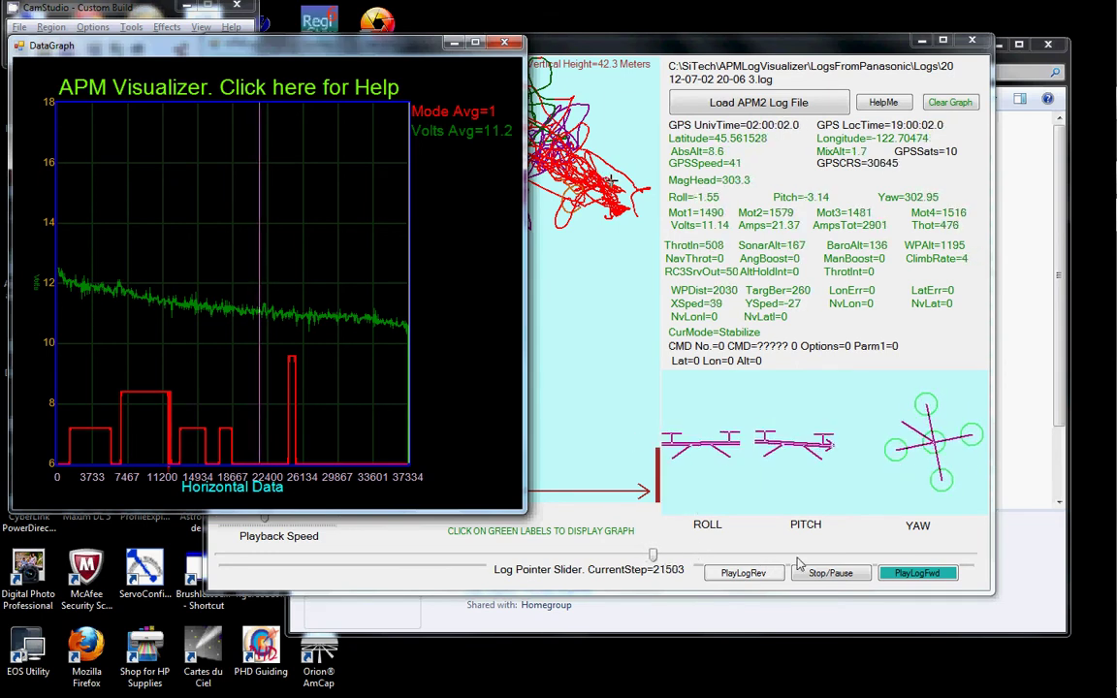
pyautogui.click(761, 574)
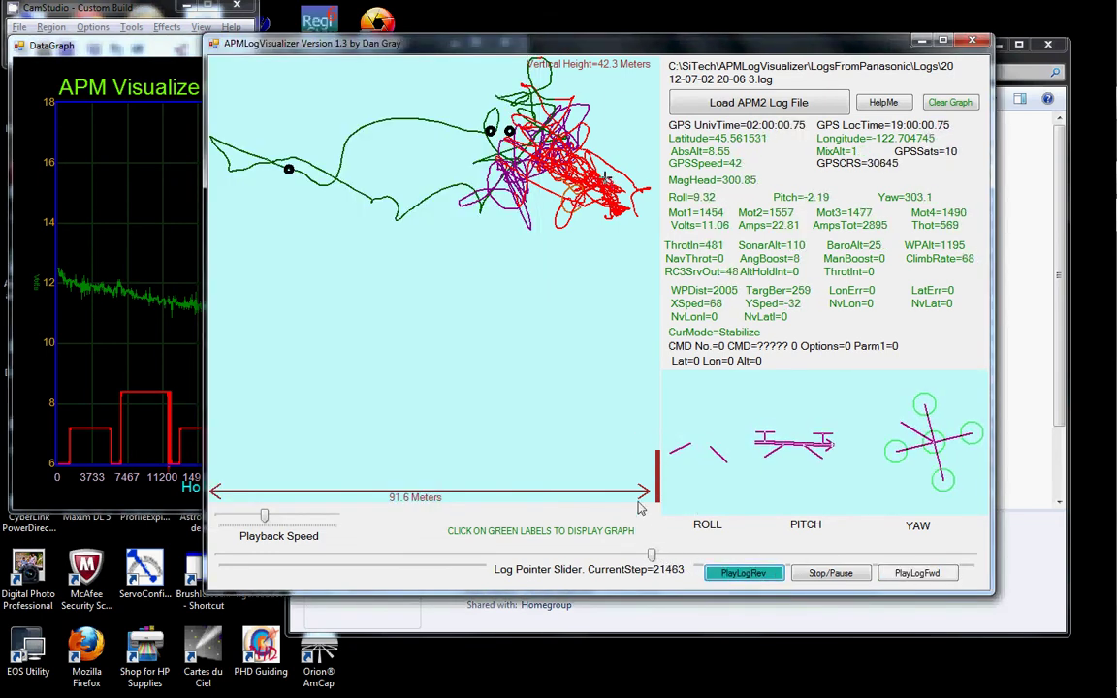
pyautogui.click(844, 572)
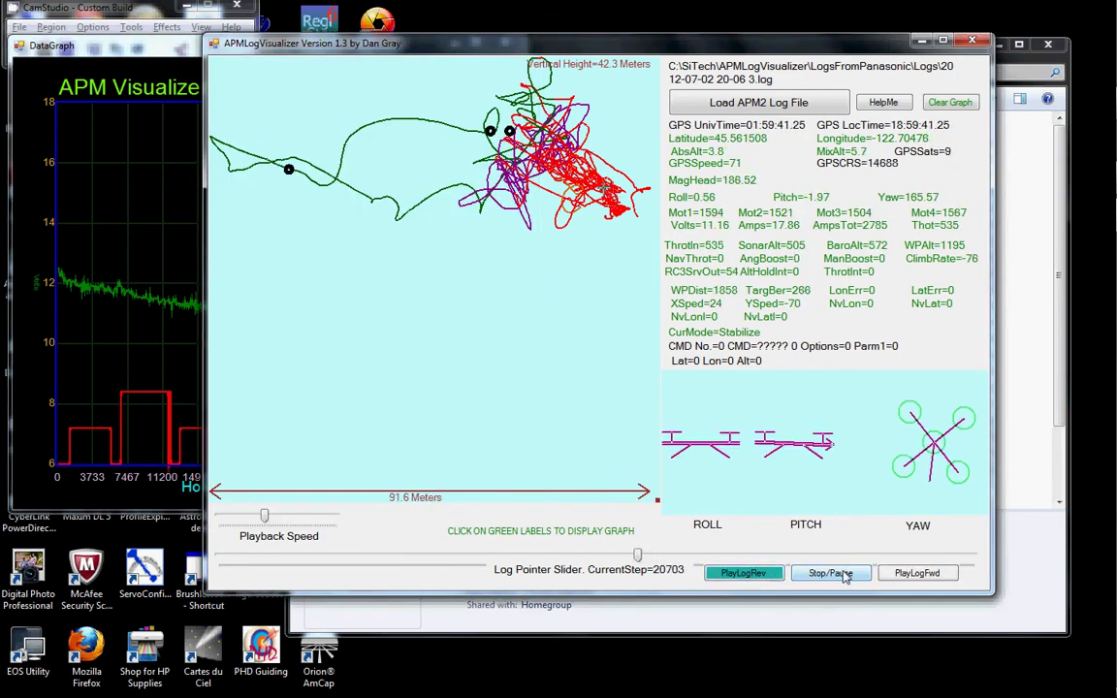
# - Move the log pointer to step 24710 and bring the data graph to the front
pyautogui.moveTo(640, 554); pyautogui.dragTo(717, 556)
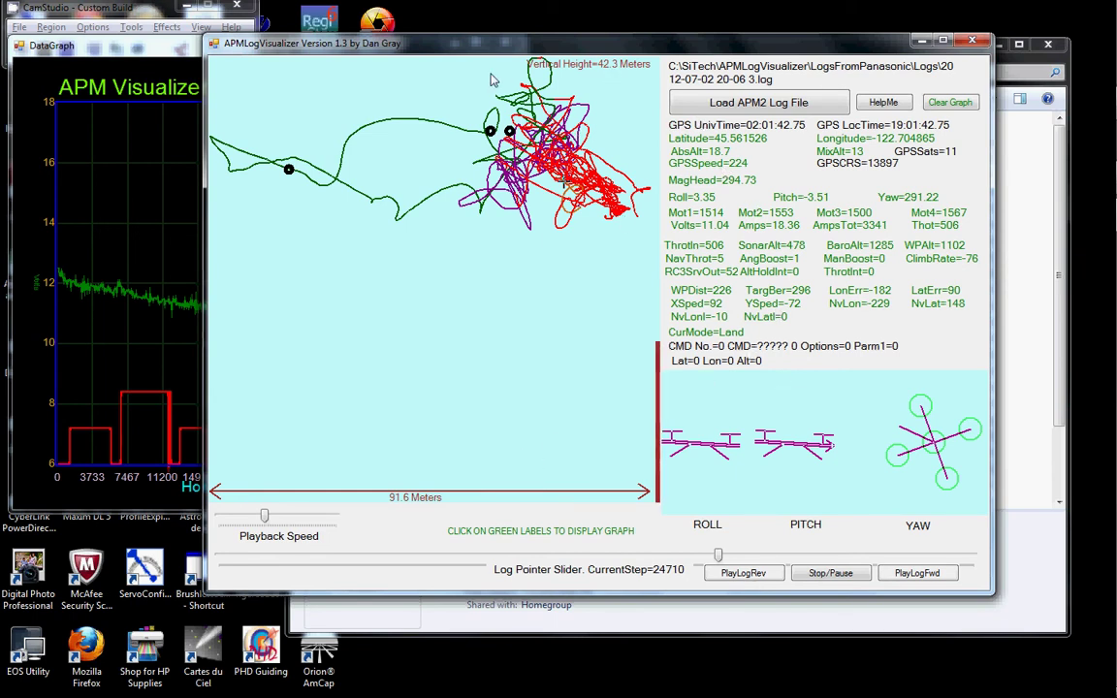
pyautogui.click(164, 45)
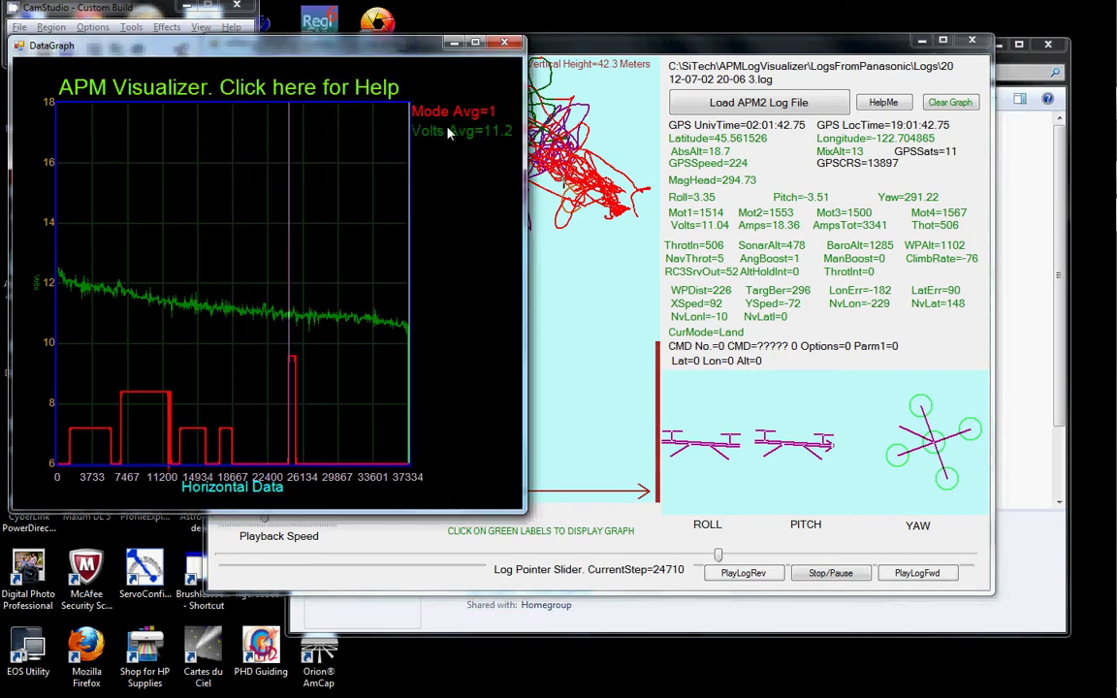
# - Clear the graph, plot Volts and Amps together, and zoom into steps 7134 to 14066
pyautogui.click(950, 103)
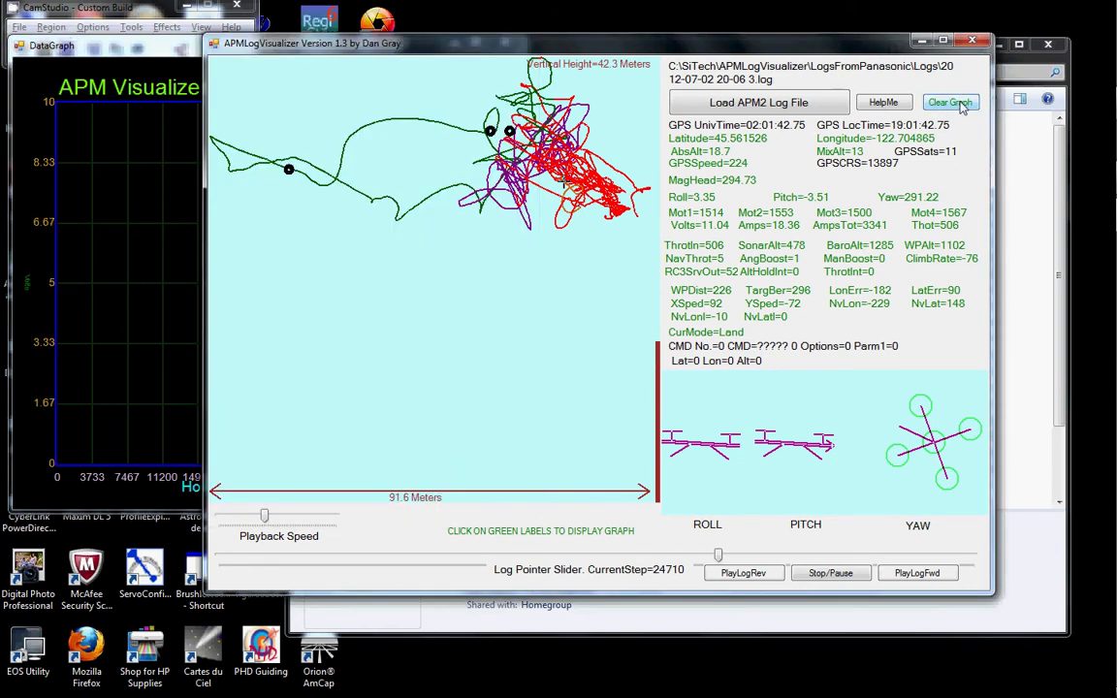
pyautogui.click(696, 230)
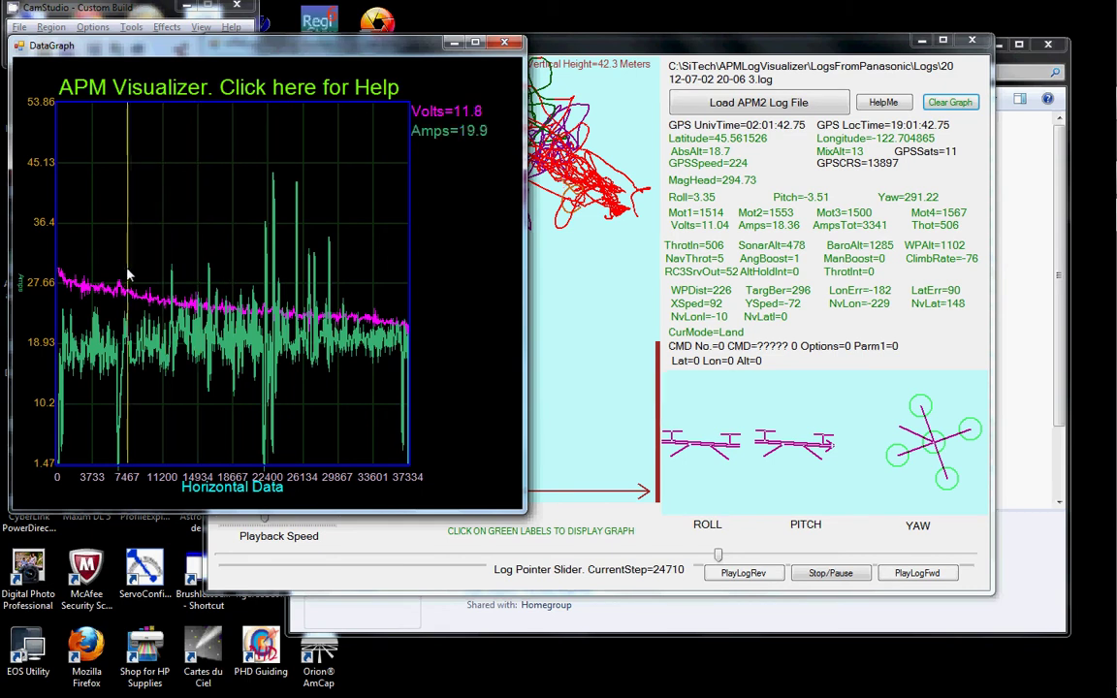
pyautogui.moveTo(116, 266); pyautogui.dragTo(173, 354)
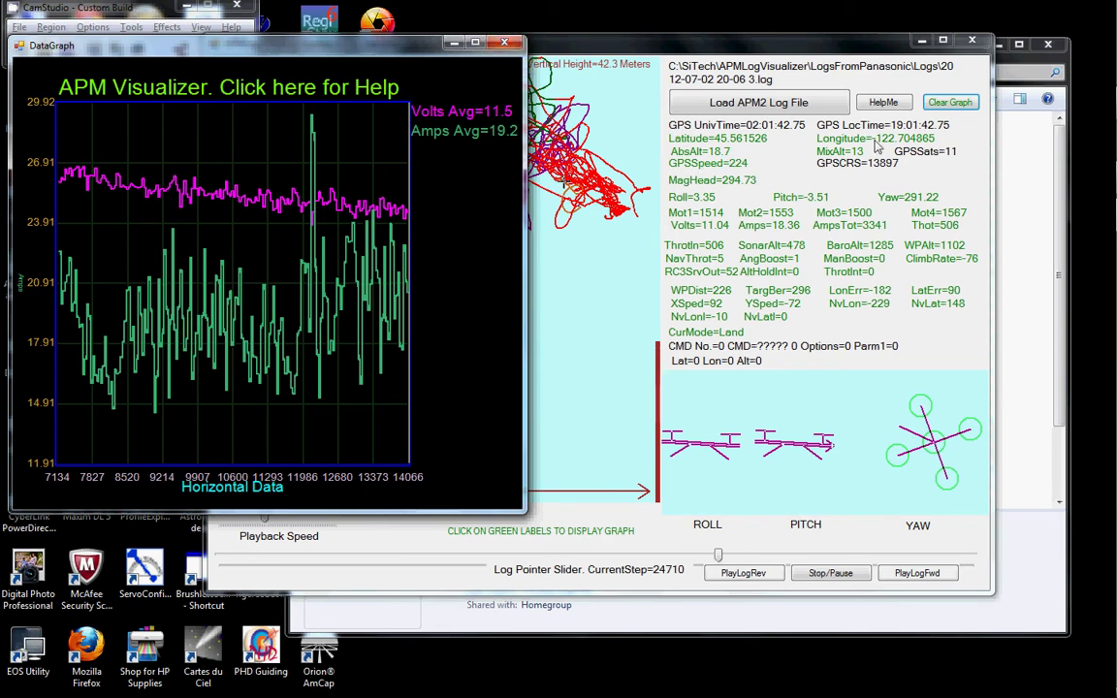
# - Replace the Volts and Amps curves with the outputs of motors 1, 2, 3 and 4
pyautogui.click(690, 227)
pyautogui.click(757, 226)
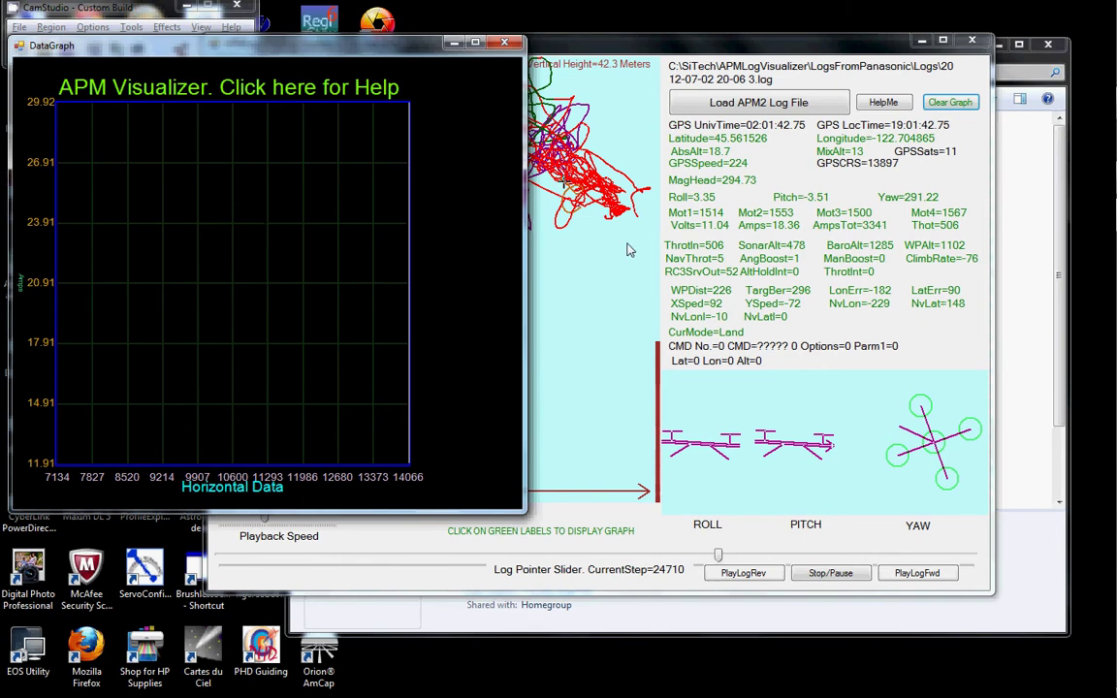
pyautogui.click(695, 213)
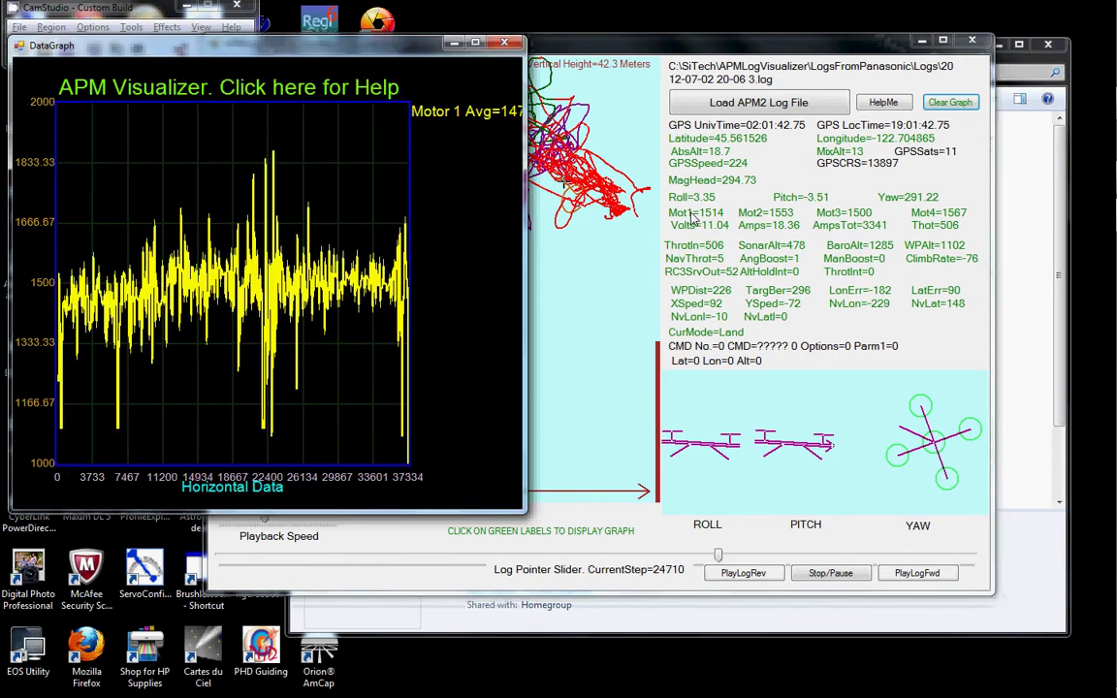
pyautogui.click(765, 212)
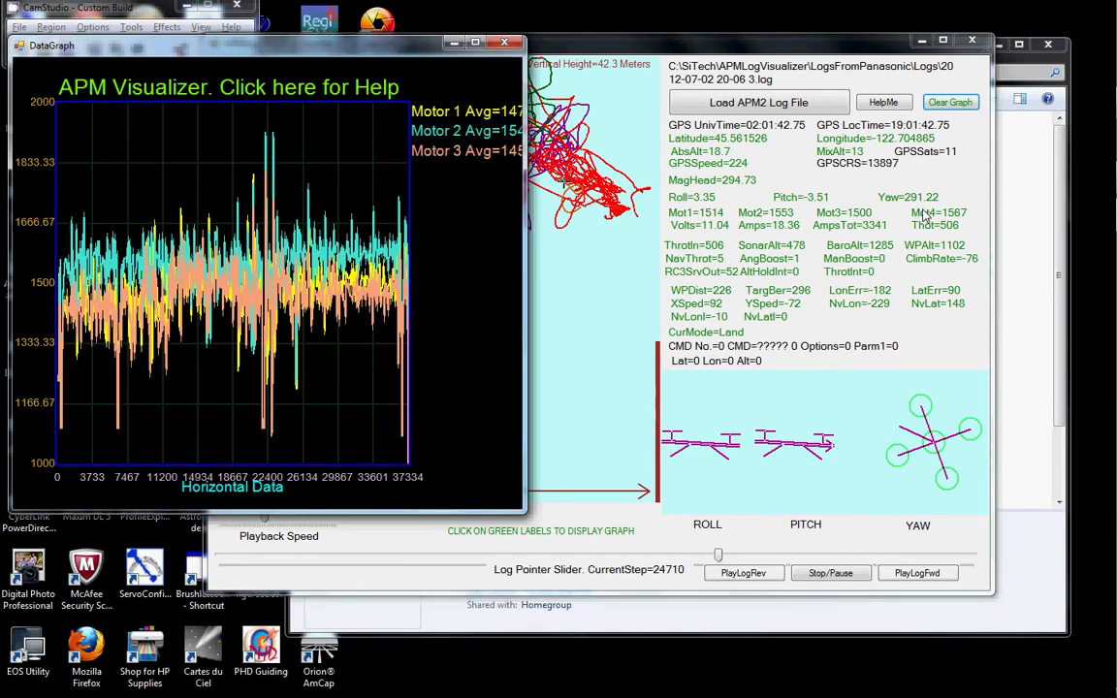
pyautogui.click(844, 212)
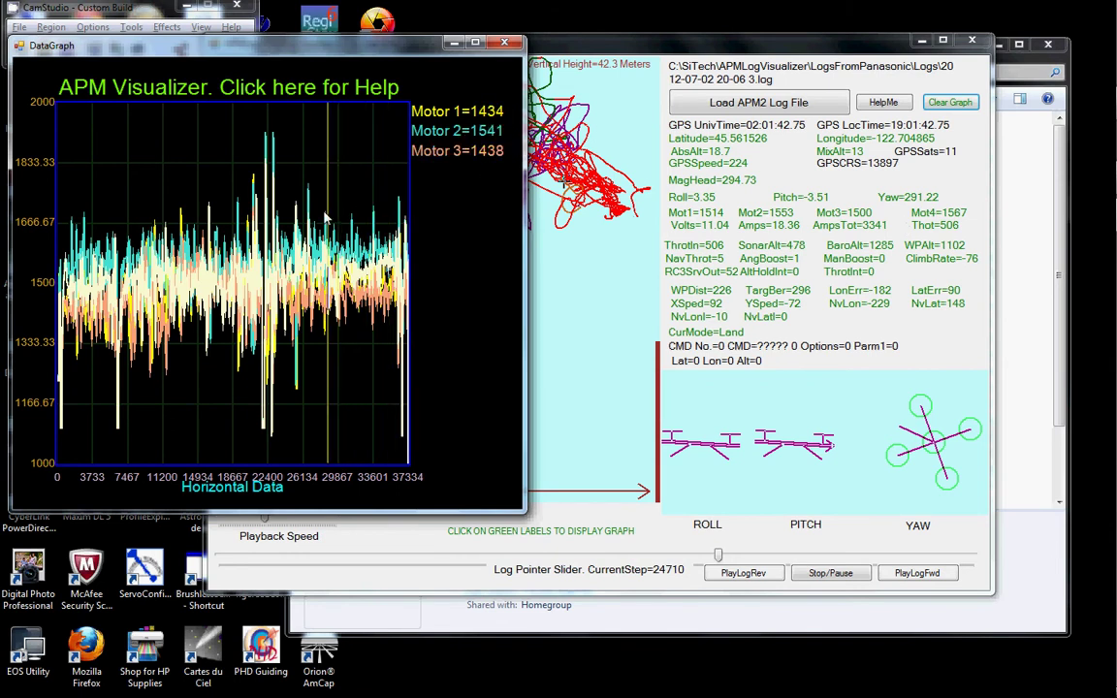
# - Zoom the motor graph into steps 27764 to 35191 and widen its window to fit the full motor averages
pyautogui.moveTo(318, 206); pyautogui.dragTo(387, 339)
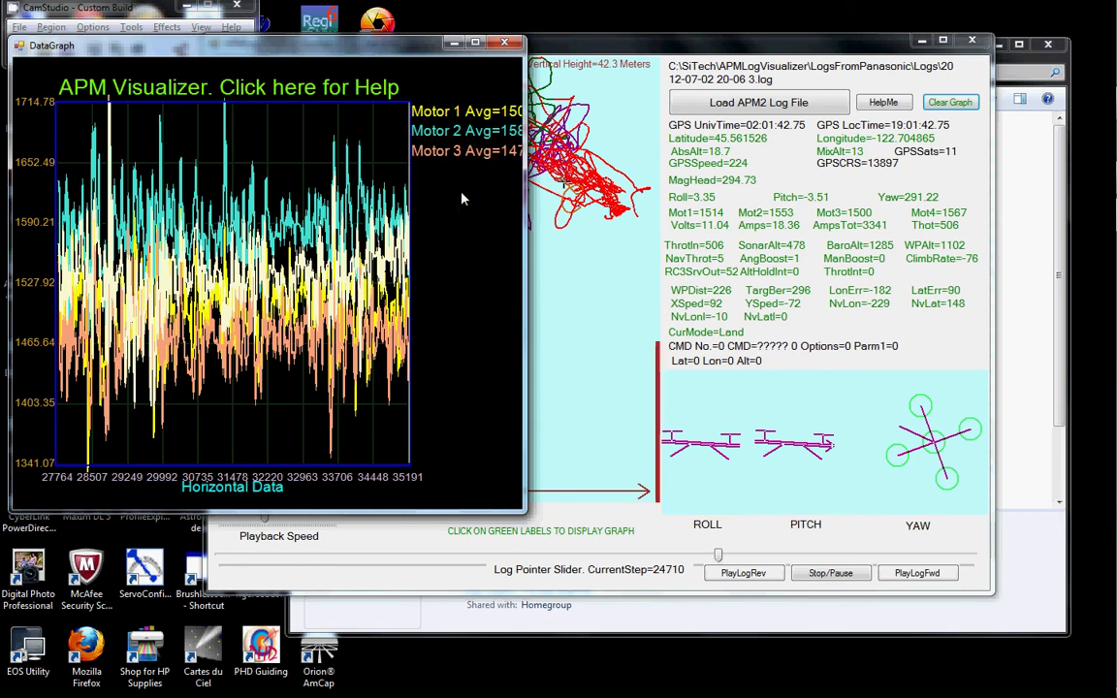
pyautogui.moveTo(524, 202); pyautogui.dragTo(597, 203)
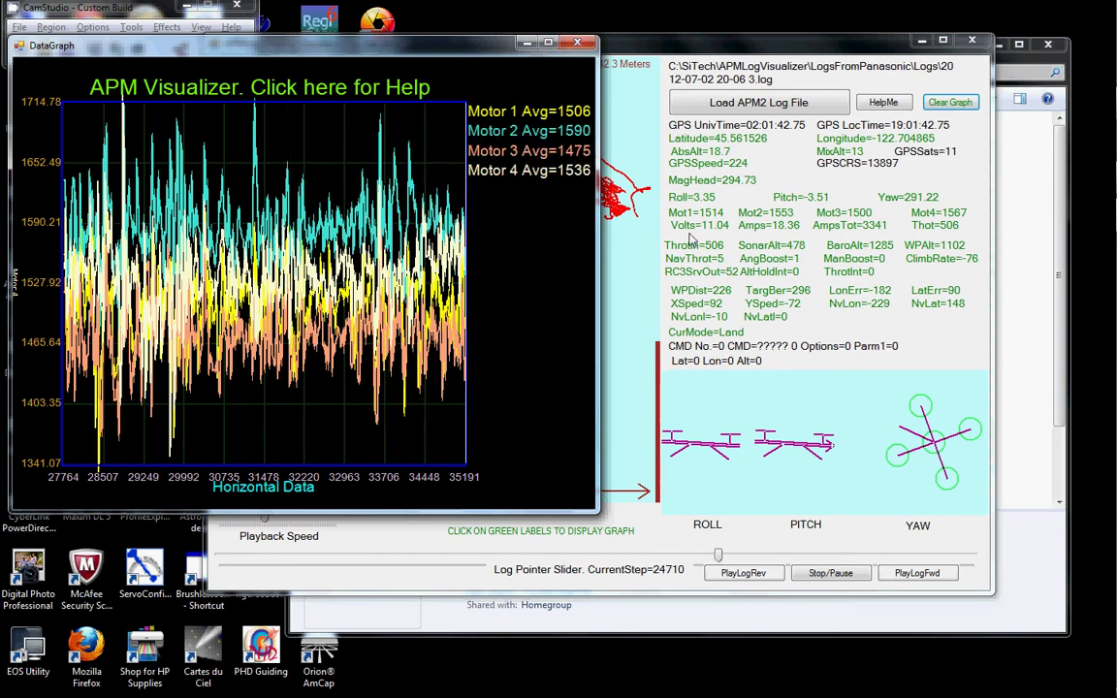
# - Clear the motor curves and plot AbsAlt, MixAlt and BaroAlt together on the graph
pyautogui.click(840, 93)
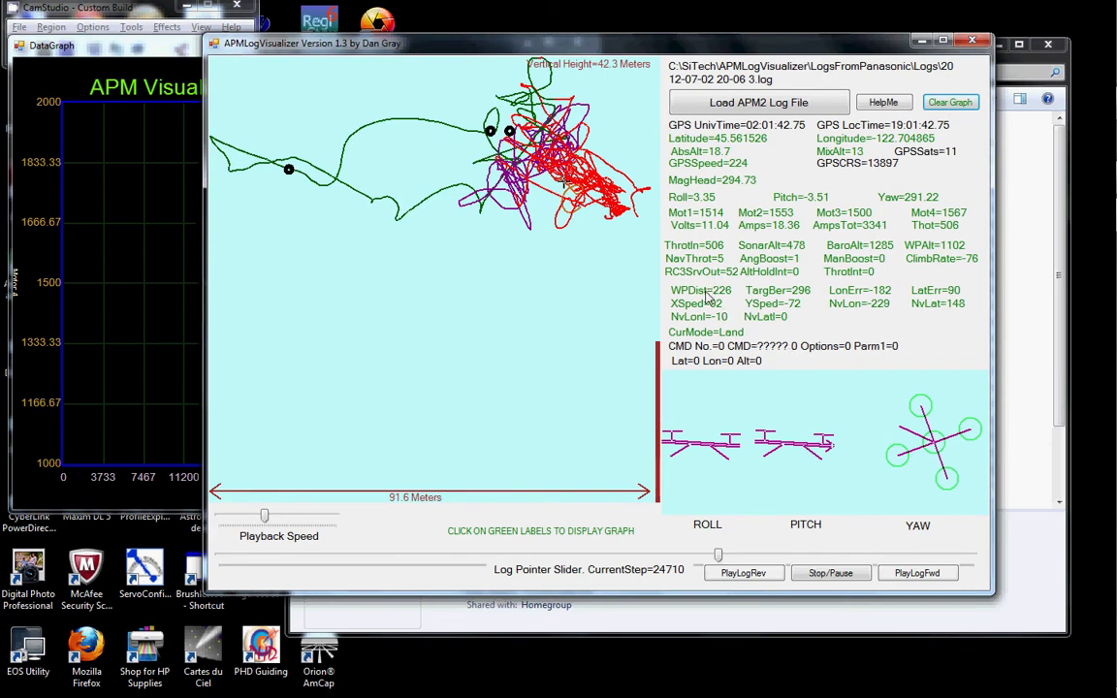
pyautogui.click(692, 153)
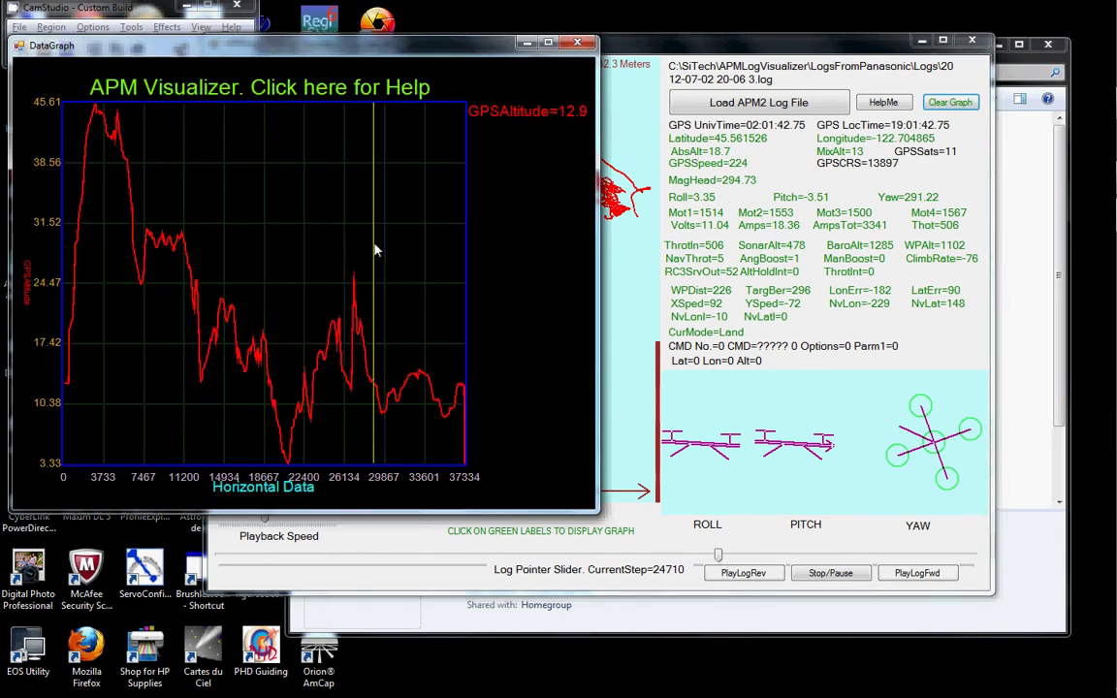
pyautogui.click(821, 156)
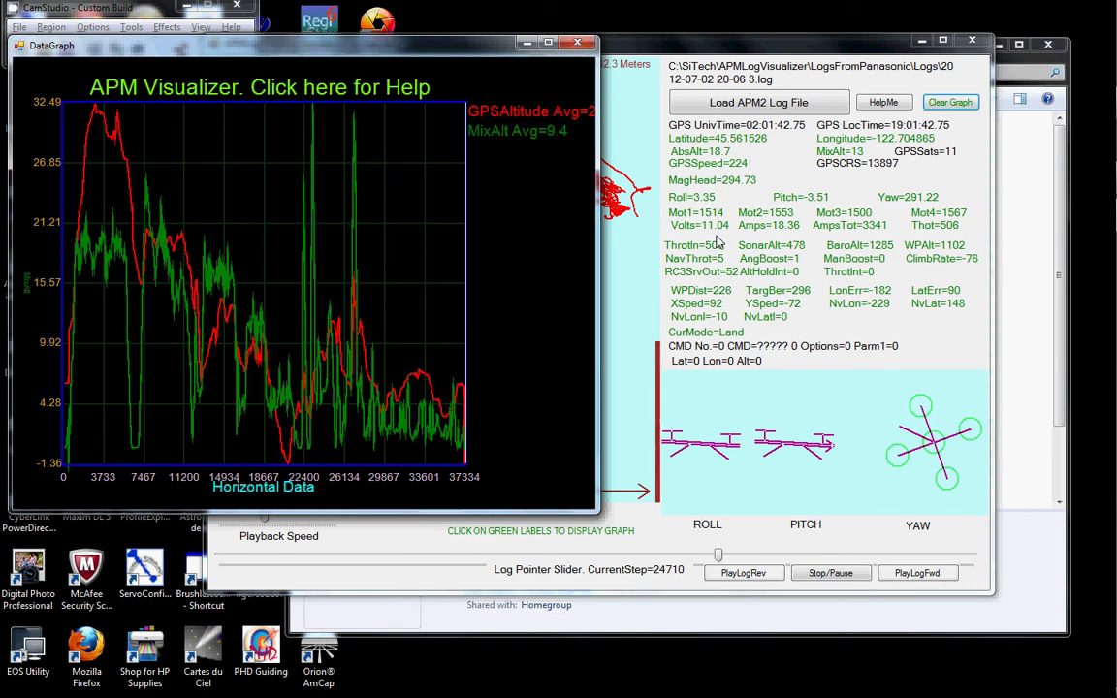
pyautogui.click(836, 250)
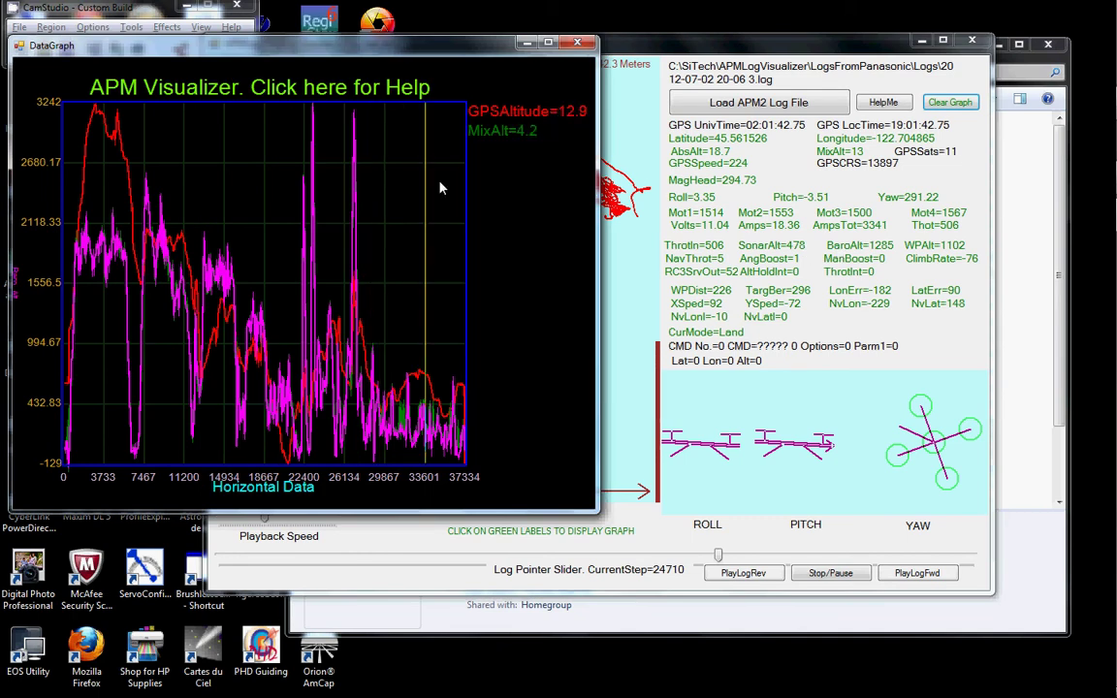
# - Remove the GPSAltitude curve from the graph and zoom into steps 19008 to 32000
pyautogui.click(508, 114)
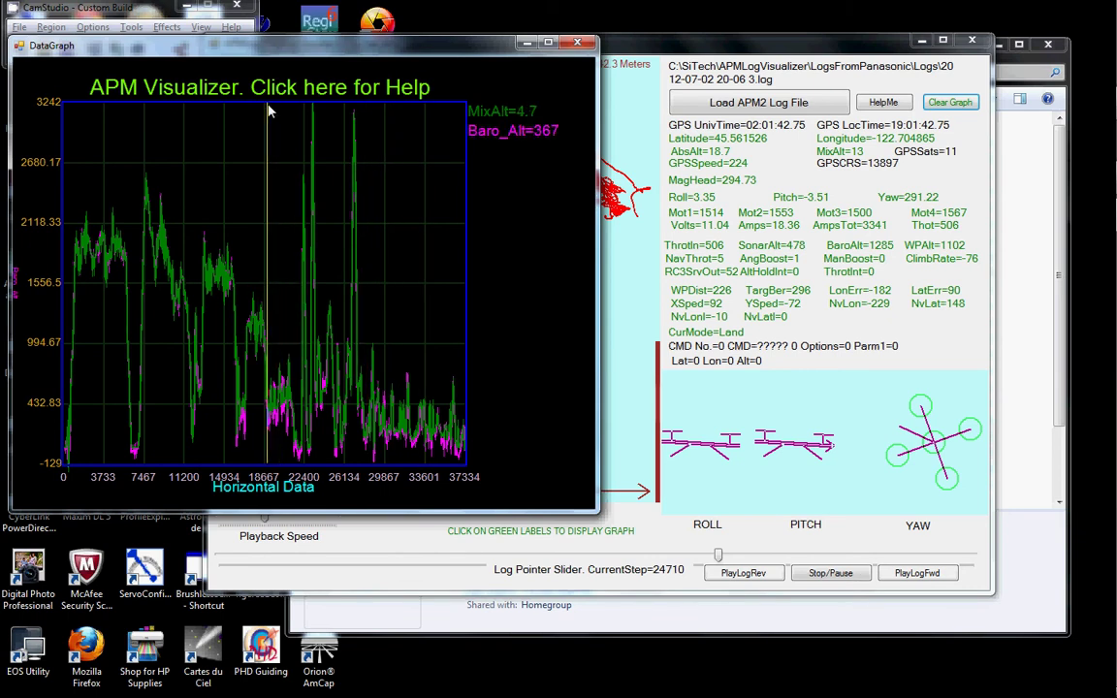
pyautogui.moveTo(269, 105); pyautogui.dragTo(408, 468)
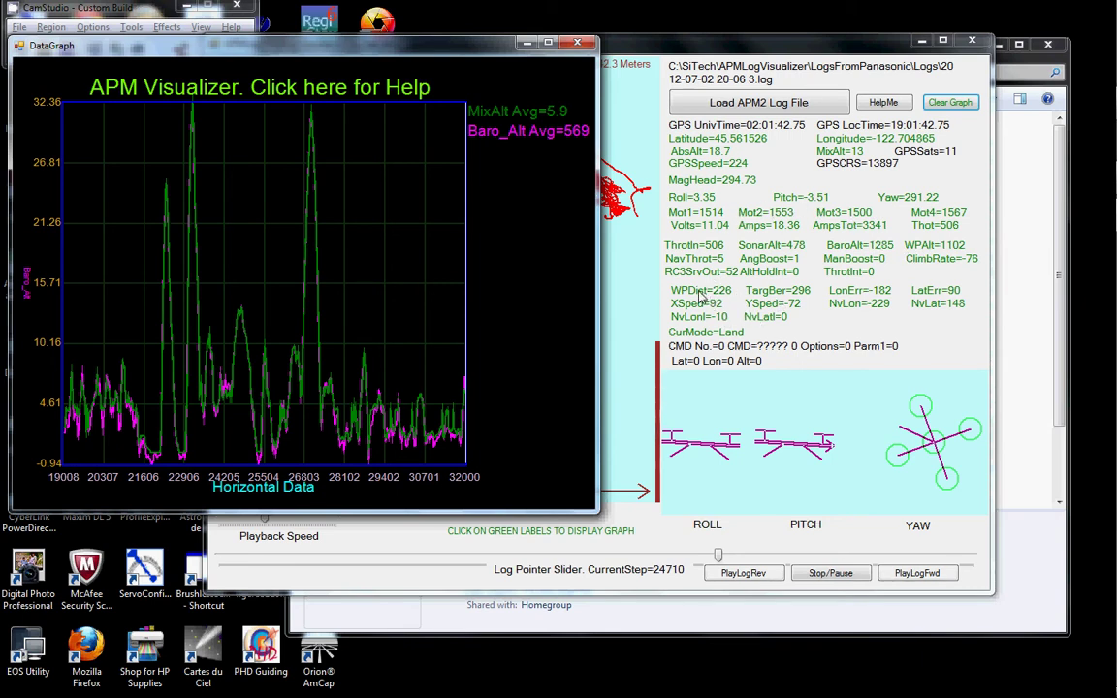
# - Replace the MixAlt and Baro_Alt curves with LonErr and NvLon, and zoom into steps 5077 to 21246
pyautogui.click(862, 295)
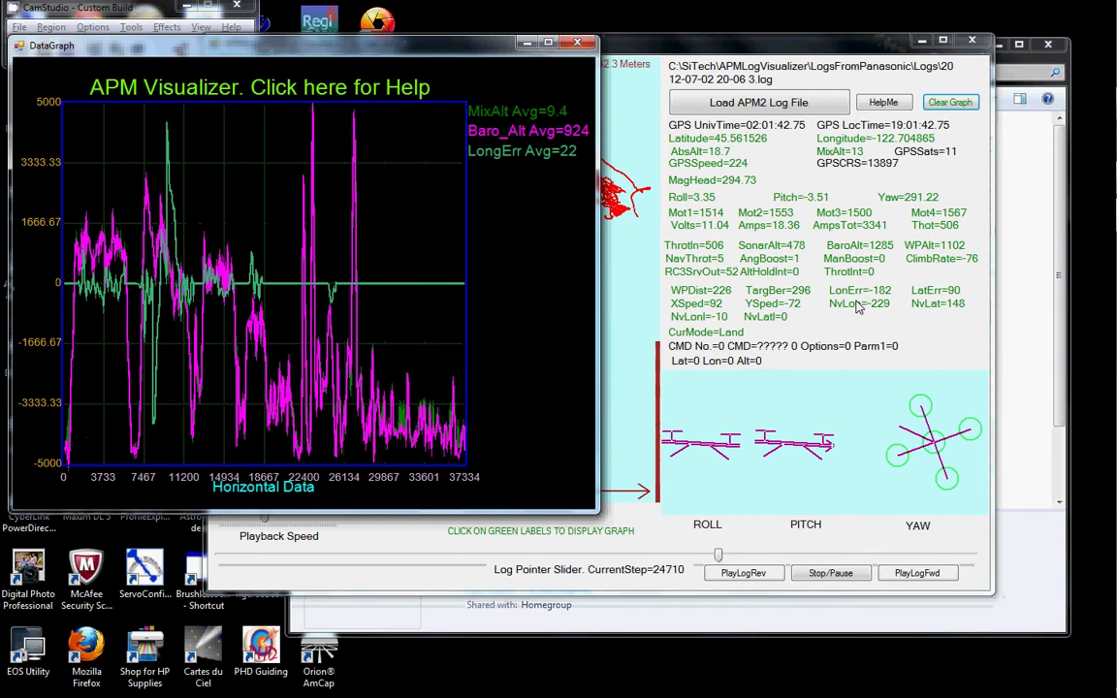
pyautogui.click(857, 306)
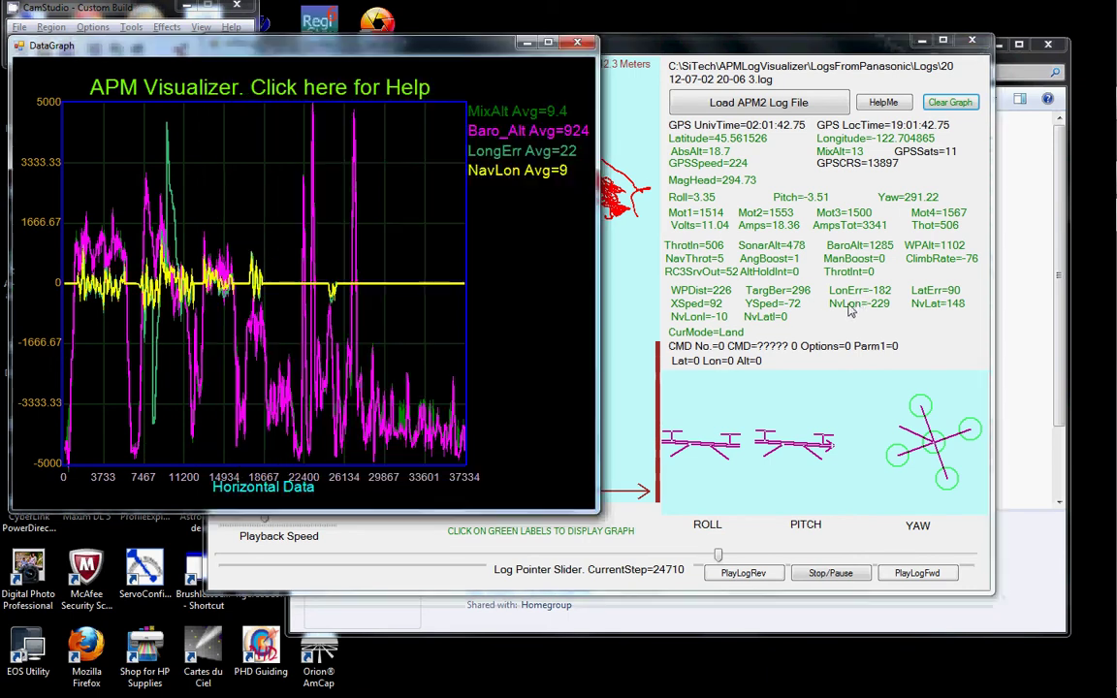
pyautogui.click(520, 114)
pyautogui.click(519, 113)
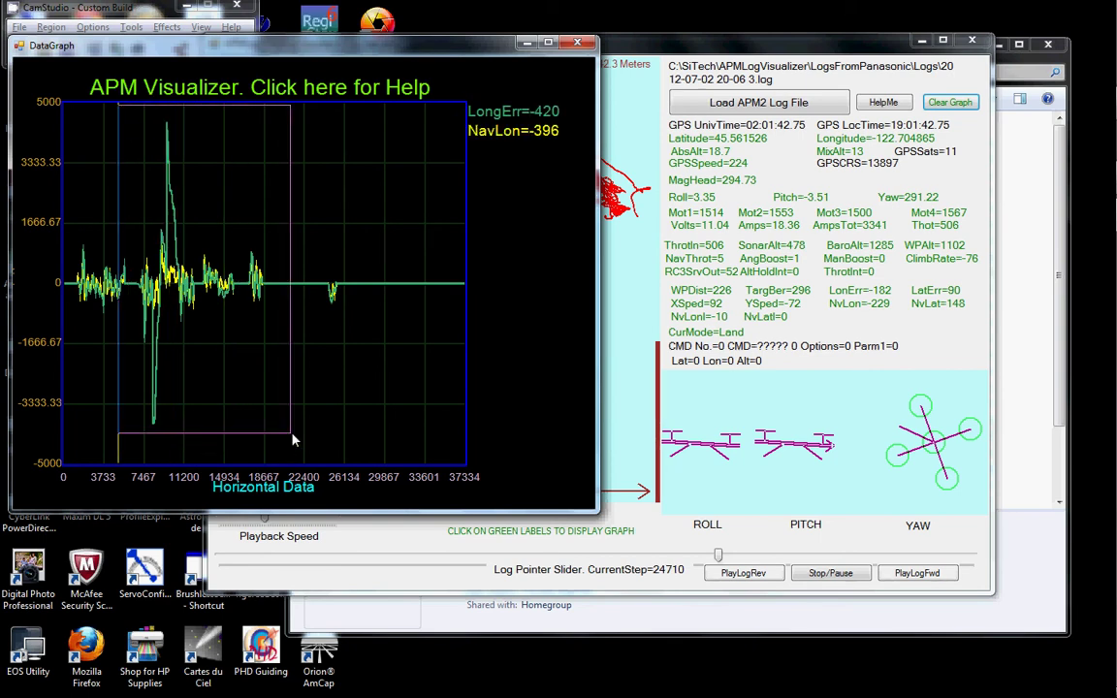
pyautogui.scroll(5, 291, 436)
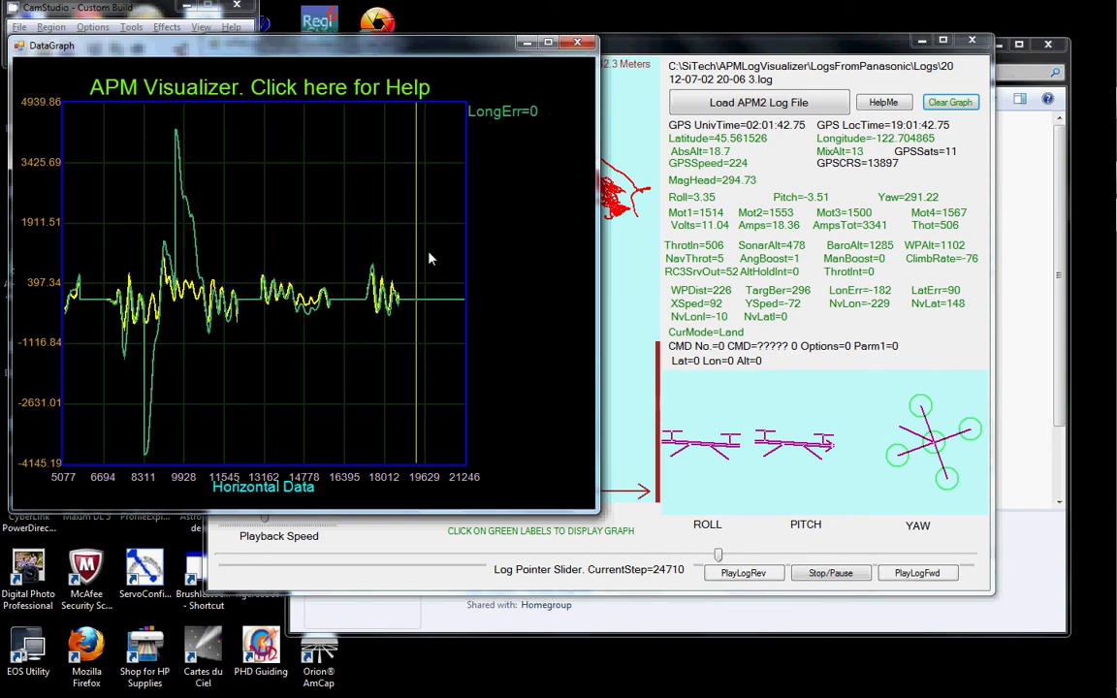
# - Add the SonarAlt, ThrotInt and Amps curves to the graph
pyautogui.click(768, 251)
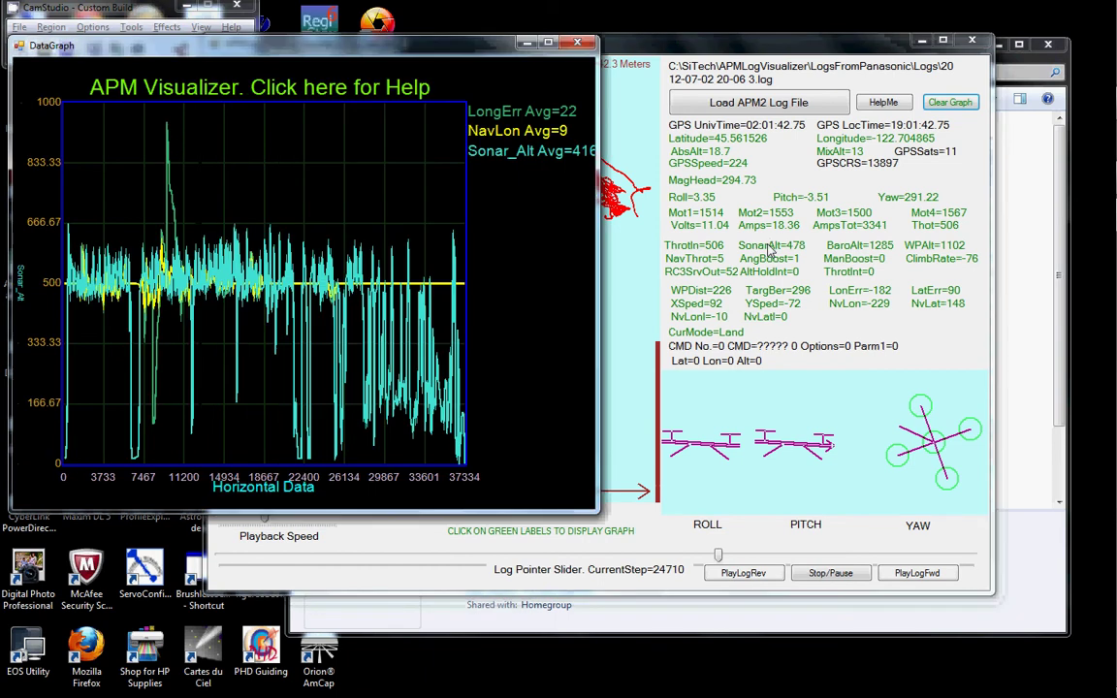
pyautogui.click(849, 274)
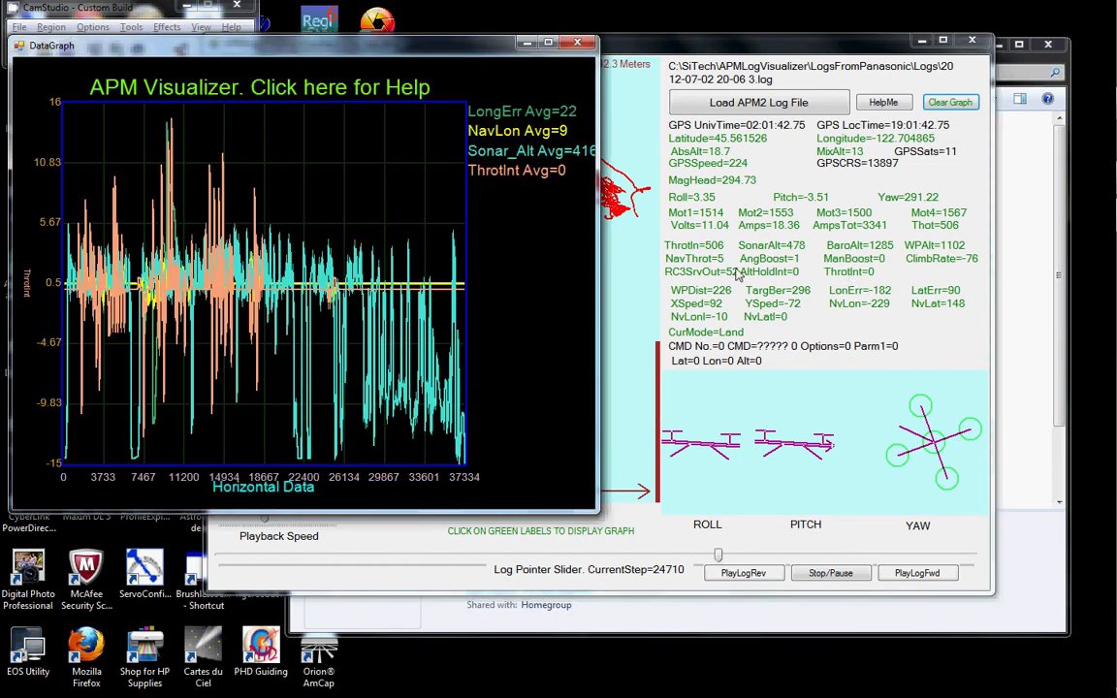
pyautogui.click(776, 231)
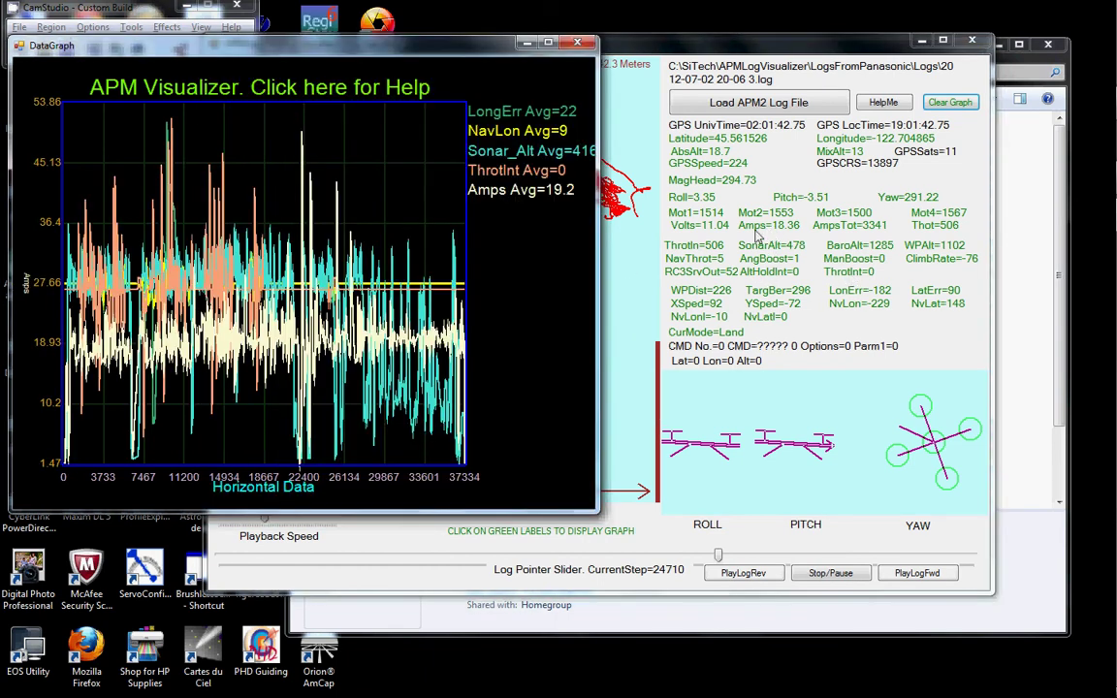
# - Clear the graph, plot ThrotIn and Amps together, and zoom into steps 3923 to 13522
pyautogui.click(950, 104)
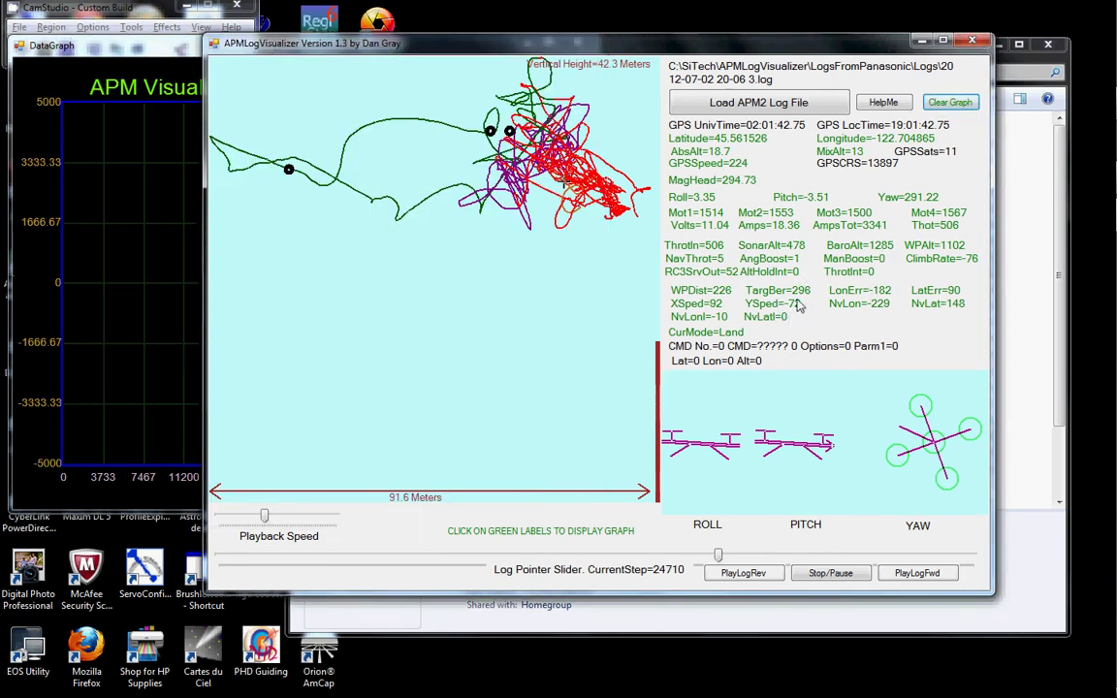
pyautogui.click(703, 250)
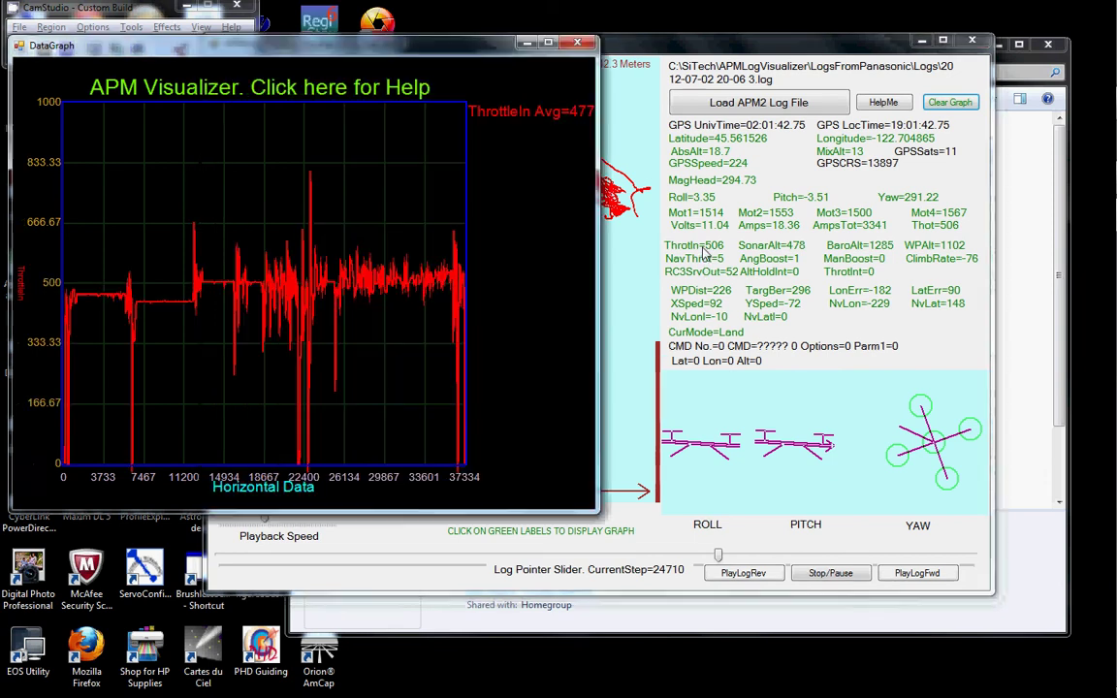
pyautogui.click(768, 227)
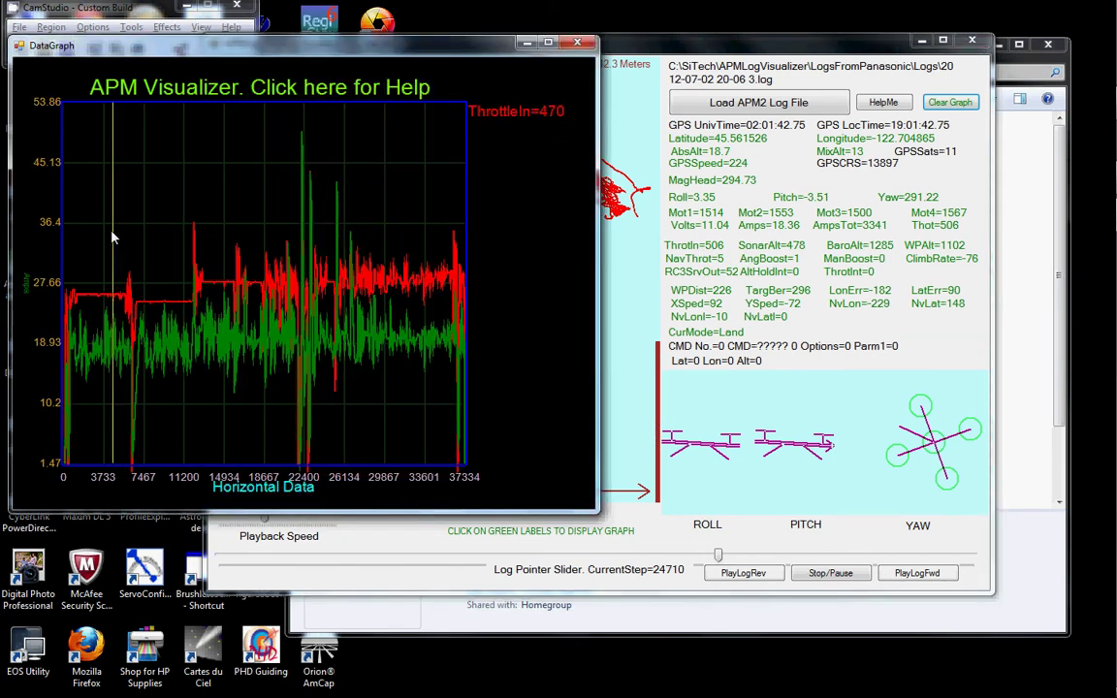
pyautogui.moveTo(173, 415); pyautogui.dragTo(203, 388)
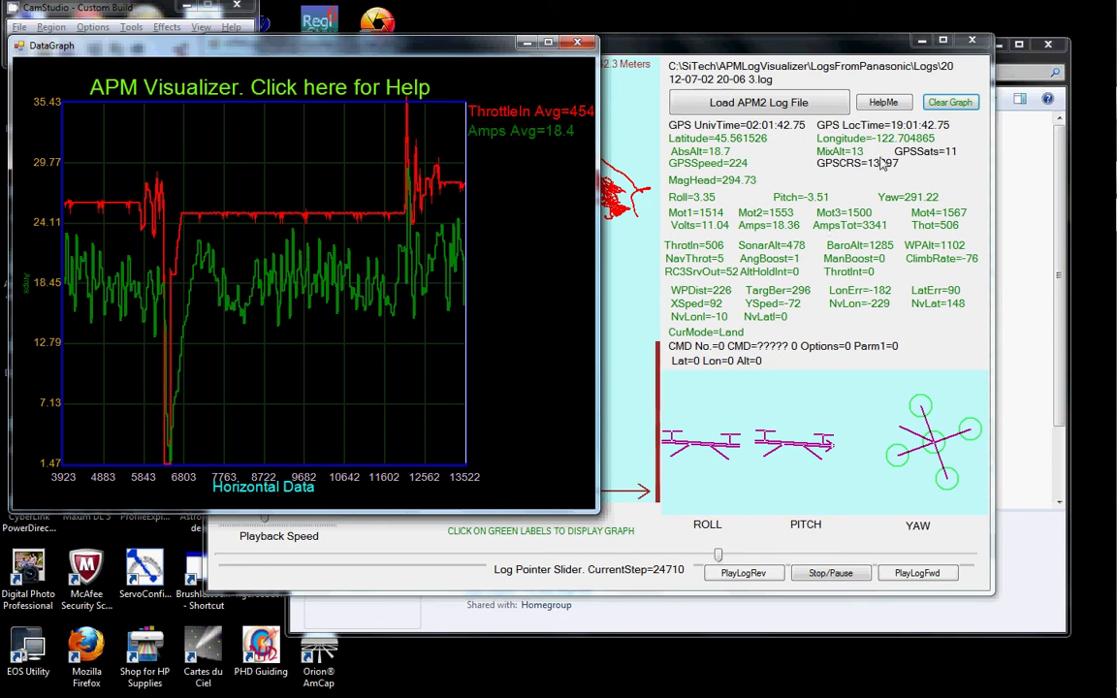
# - Add the Longitude and Latitude curves to the graph, and close the graph window
pyautogui.click(838, 145)
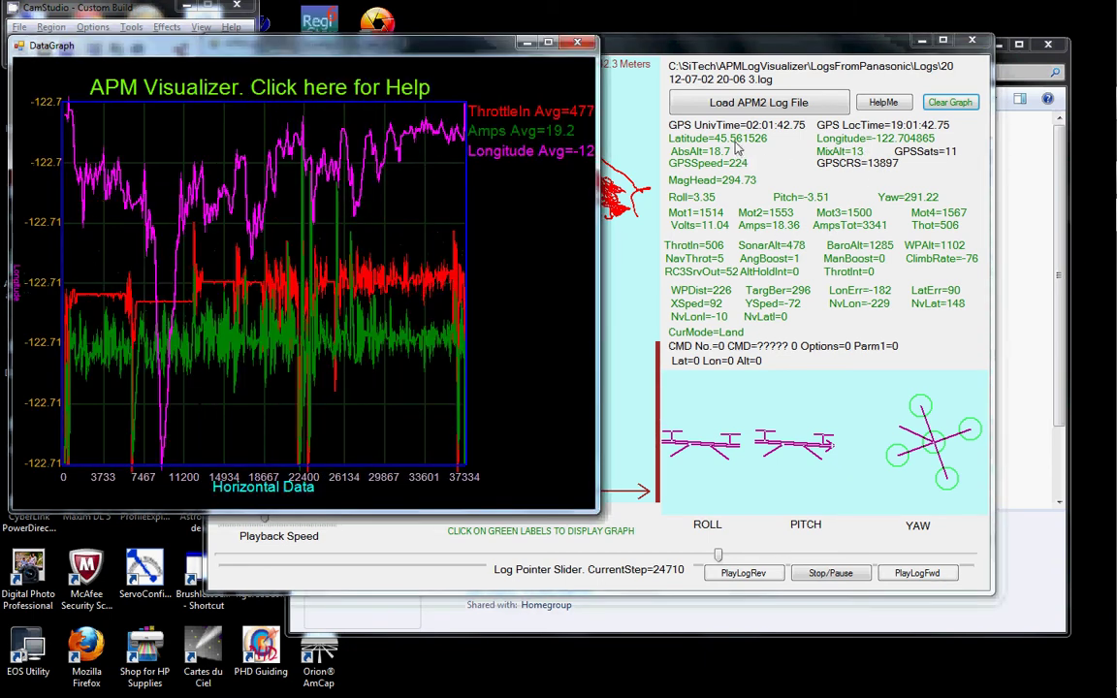
pyautogui.click(737, 145)
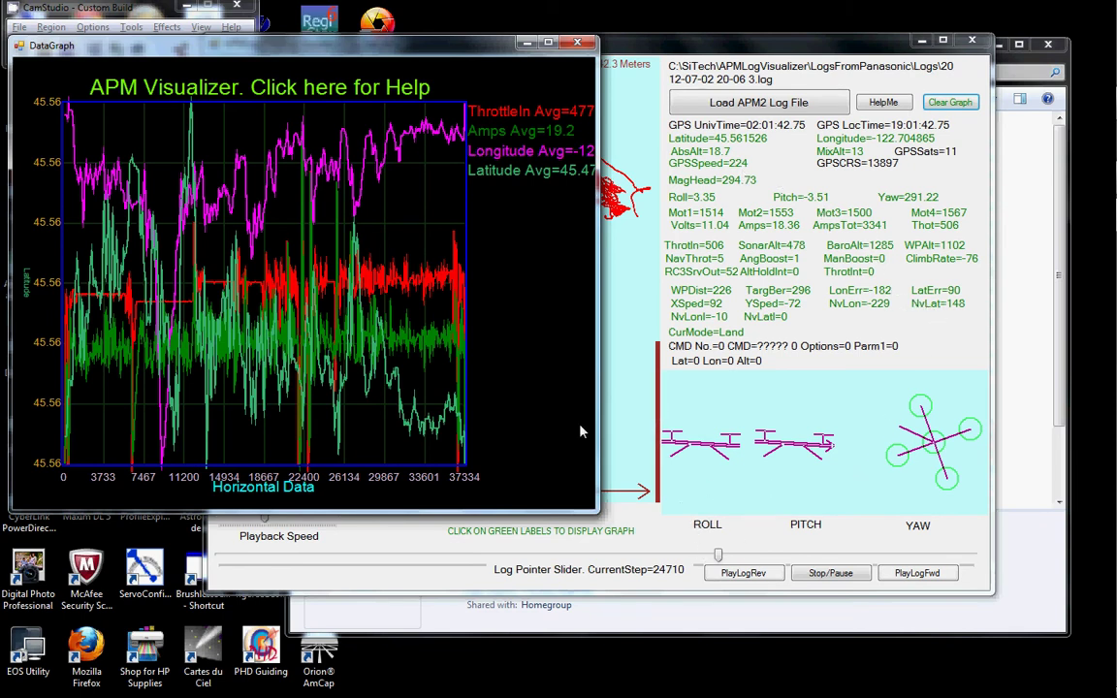
pyautogui.click(577, 42)
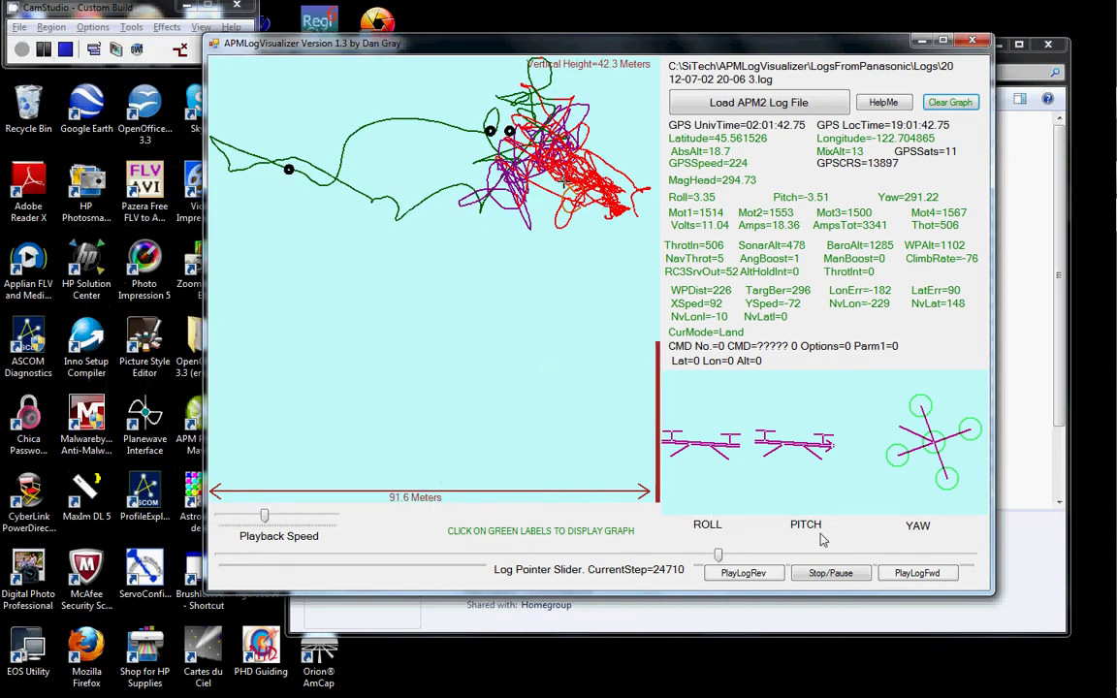
# - Open the program's help text, skim the instructions on the path area and graphing, and close it
pyautogui.click(884, 102)
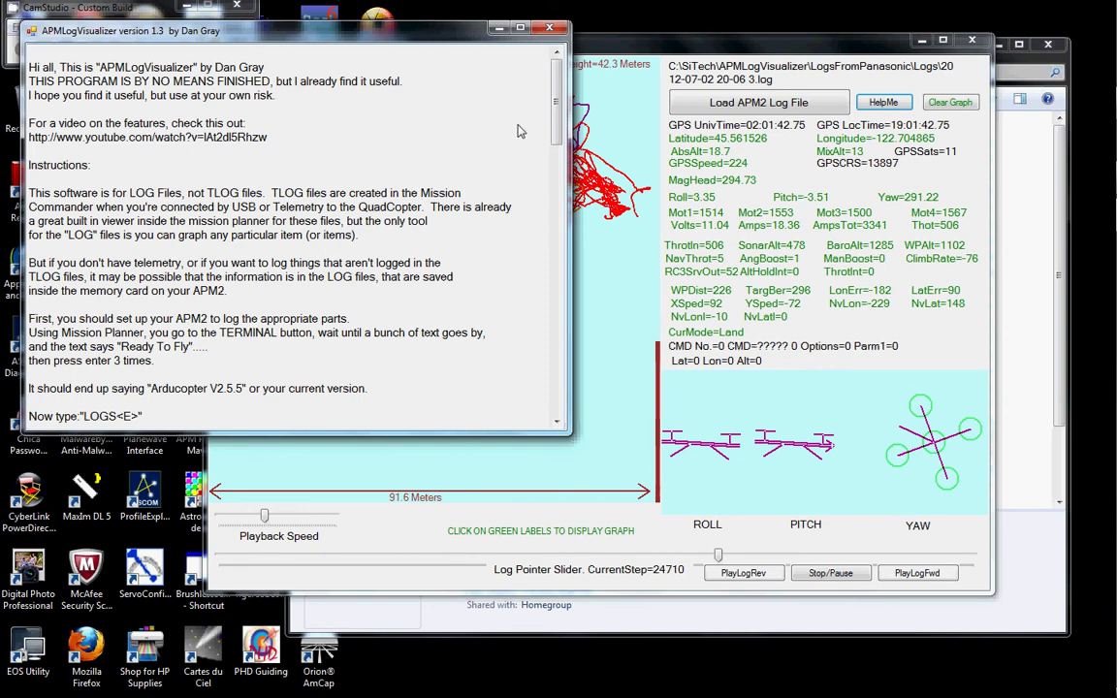
pyautogui.moveTo(556, 107); pyautogui.dragTo(558, 225)
pyautogui.scroll(-20, 558, 225)
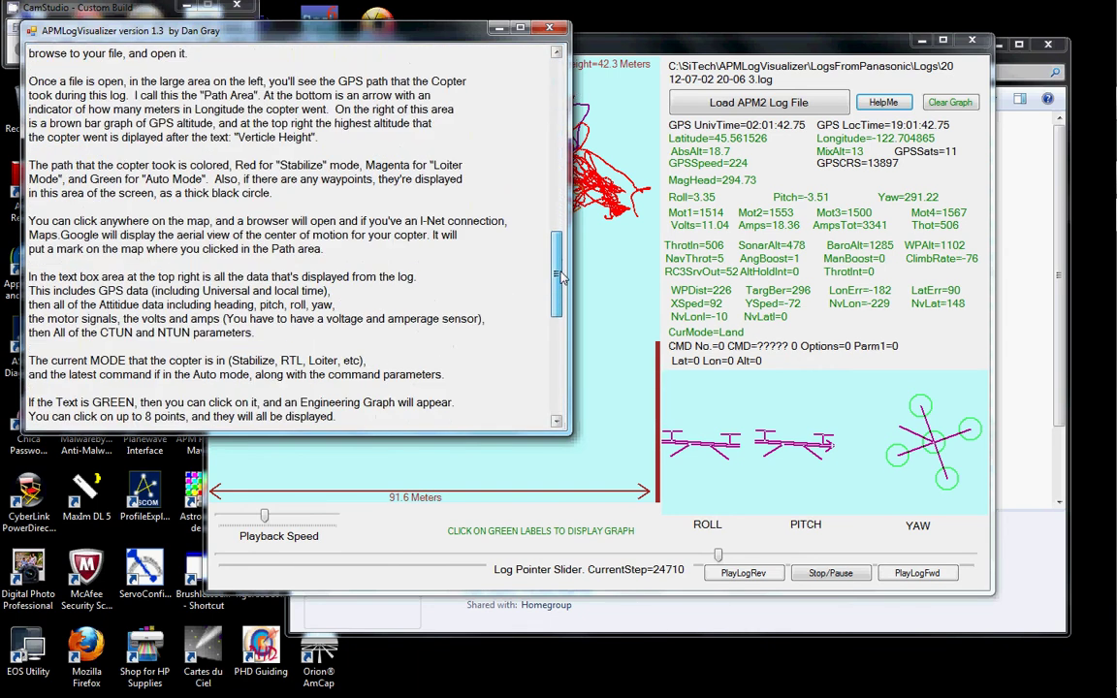
pyautogui.click(550, 27)
# - Reopen the graph with the motor 2 curve added, read the Graph Helpful Hints, and close both windows
pyautogui.click(773, 215)
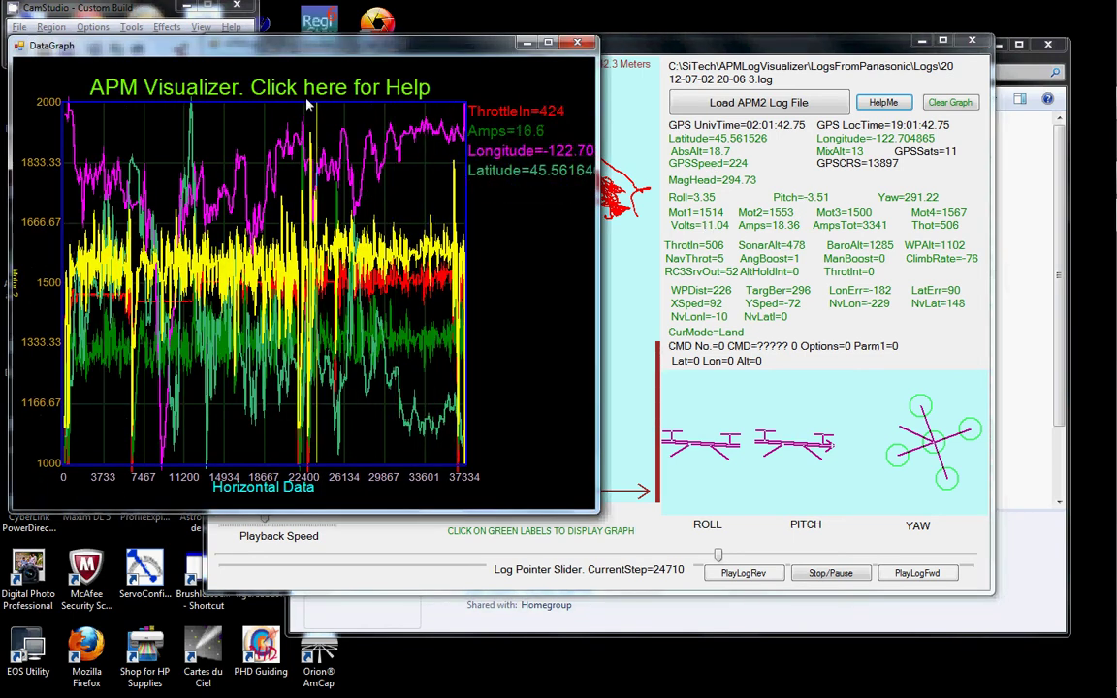
pyautogui.click(272, 87)
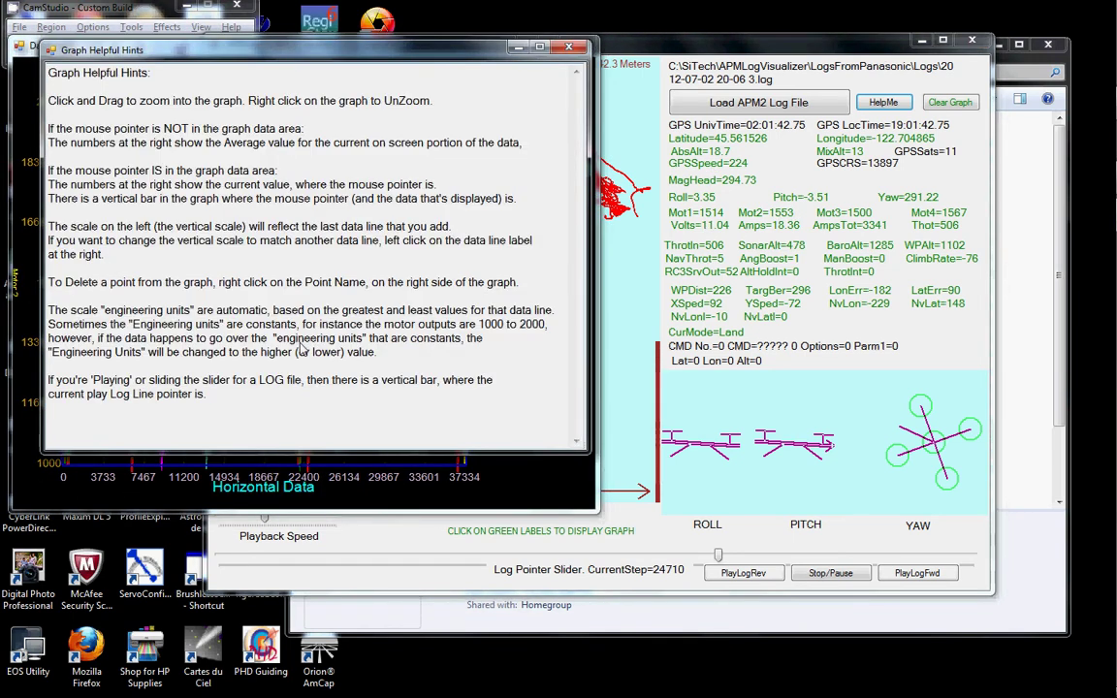
pyautogui.click(577, 46)
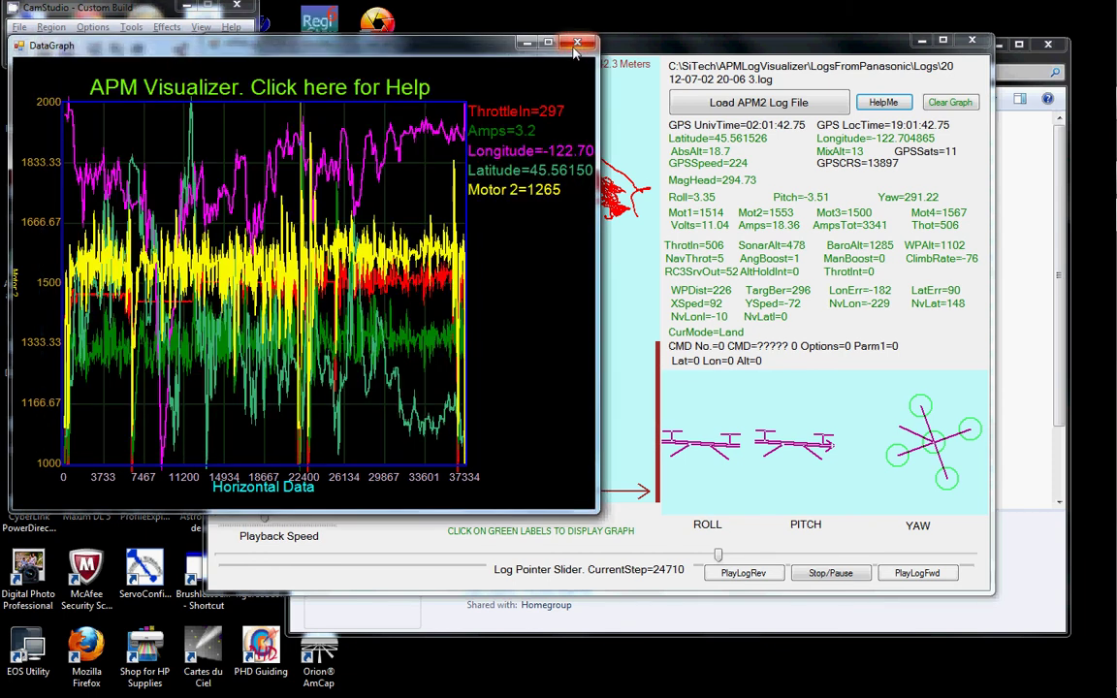
pyautogui.click(577, 43)
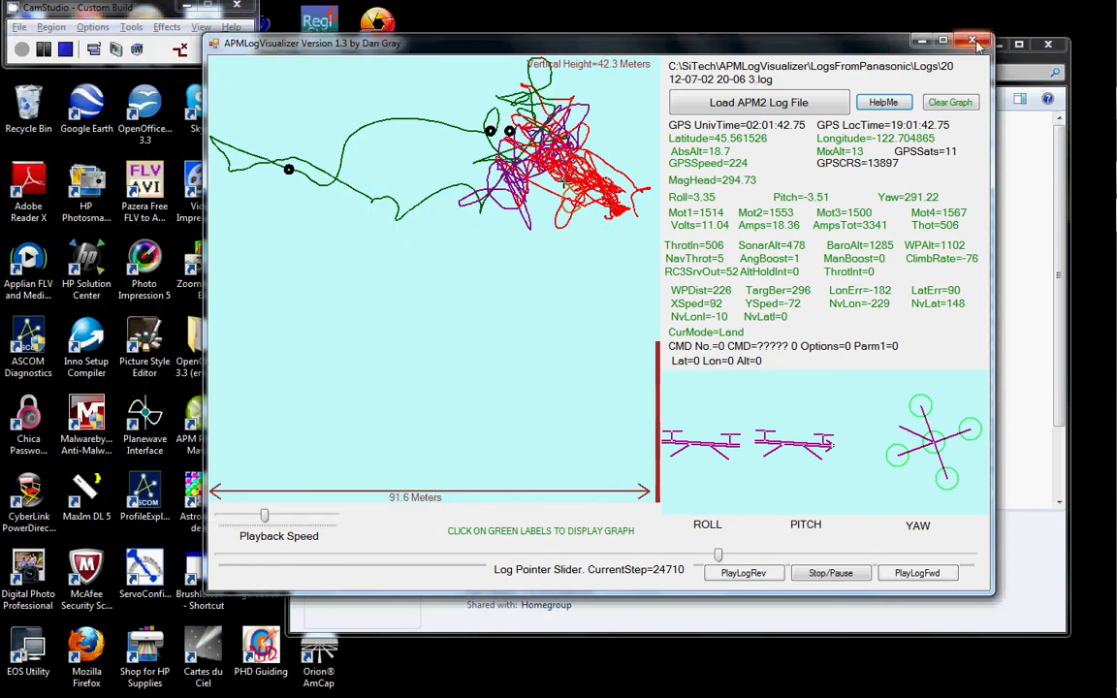
pyautogui.click(783, 105)
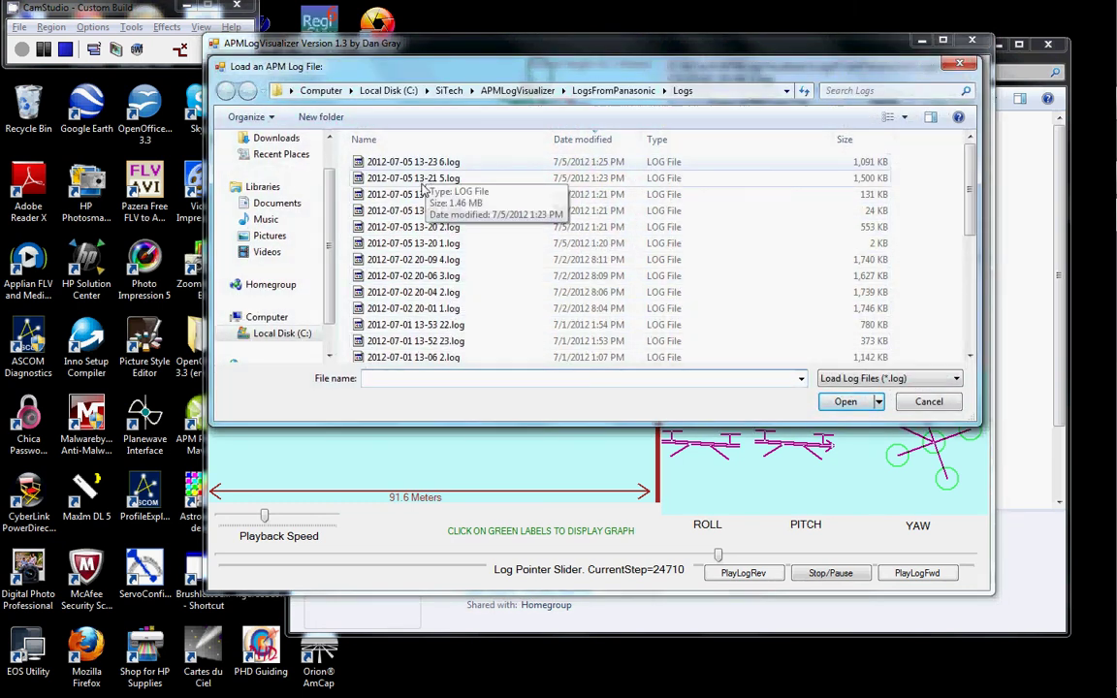
pyautogui.click(419, 227)
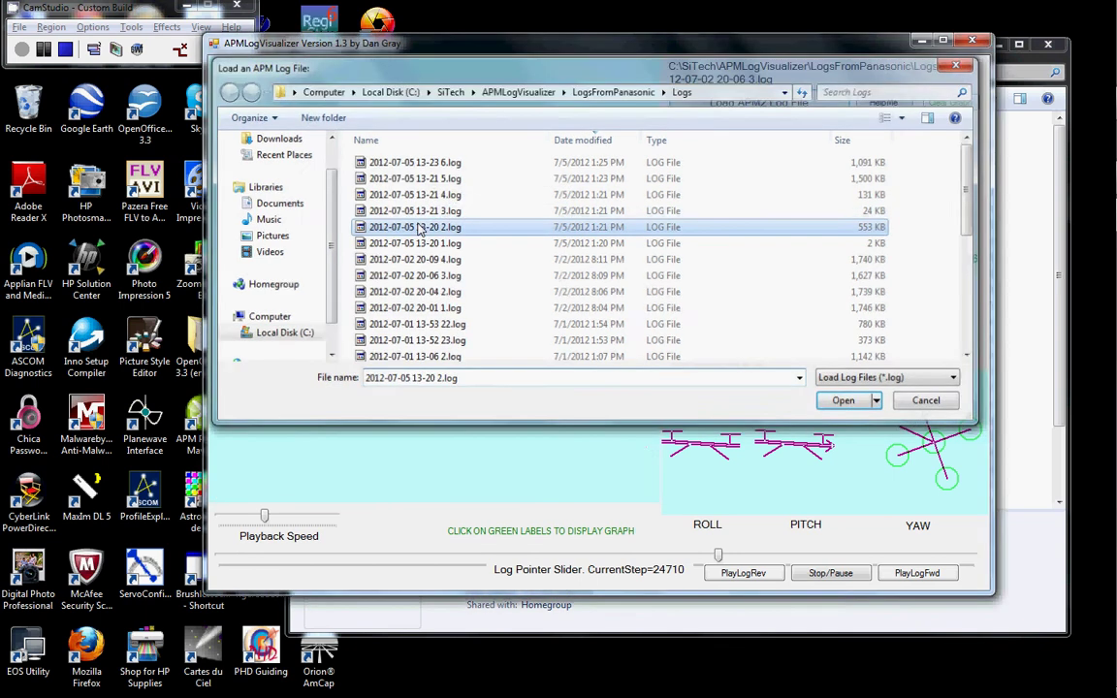
pyautogui.doubleClick(418, 226)
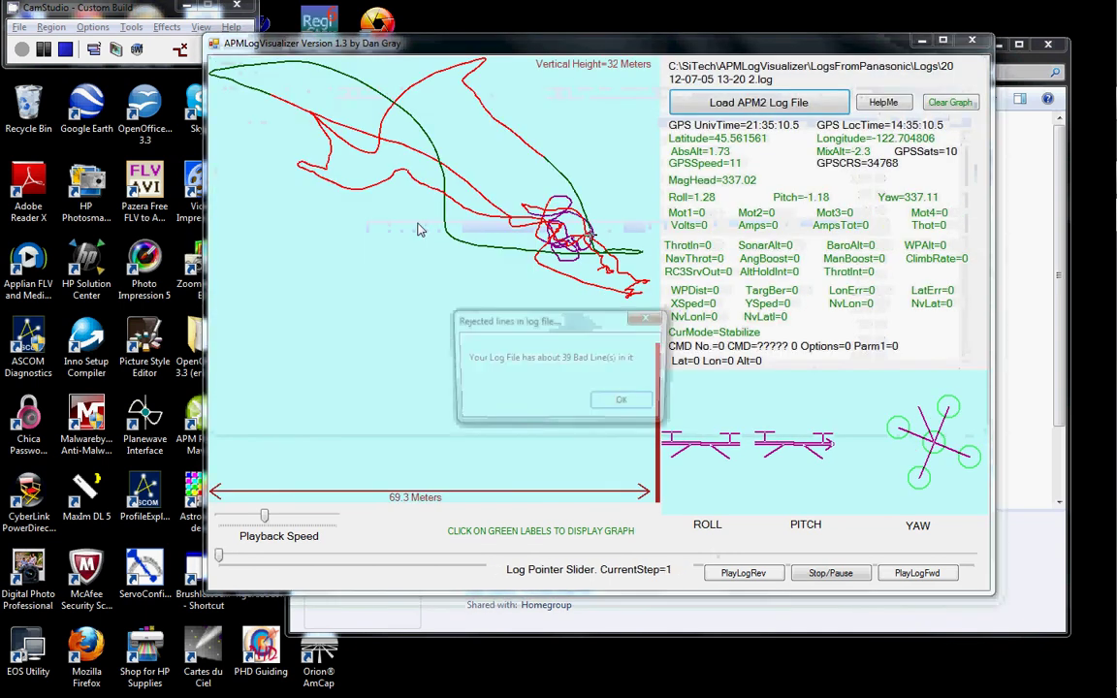
pyautogui.moveTo(601, 333); pyautogui.dragTo(506, 286)
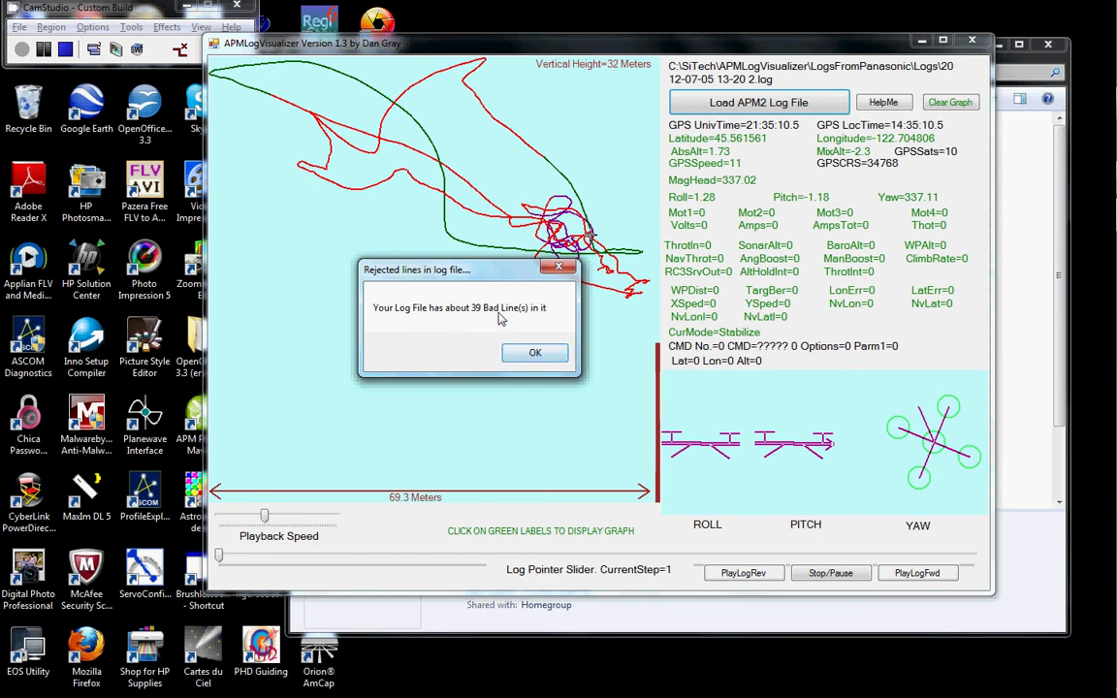
pyautogui.moveTo(519, 281); pyautogui.dragTo(531, 354)
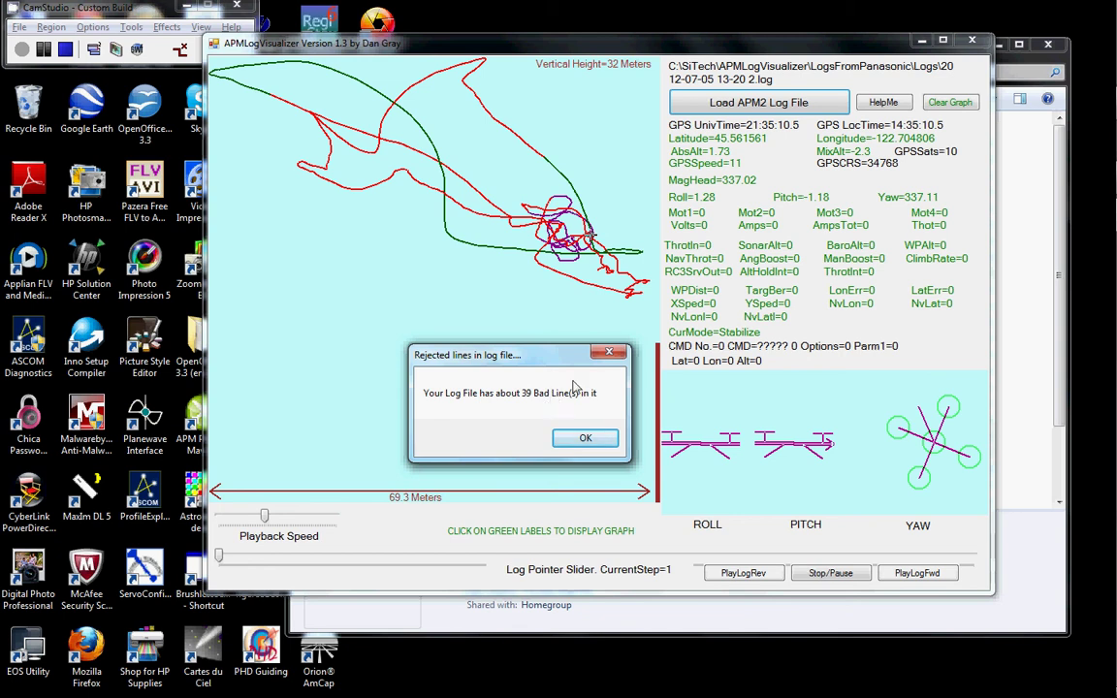
pyautogui.click(598, 442)
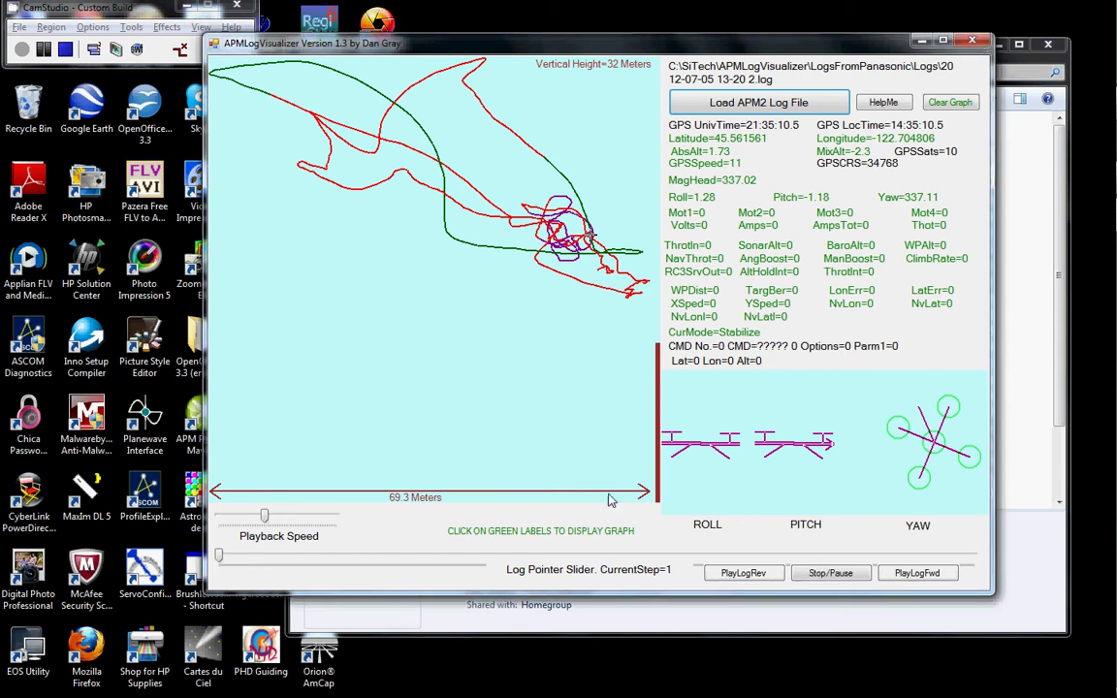
# - Move the log pointer to step 4100, and check the Amps and AmpsTot curves on the graph
pyautogui.moveTo(221, 560); pyautogui.dragTo(499, 628)
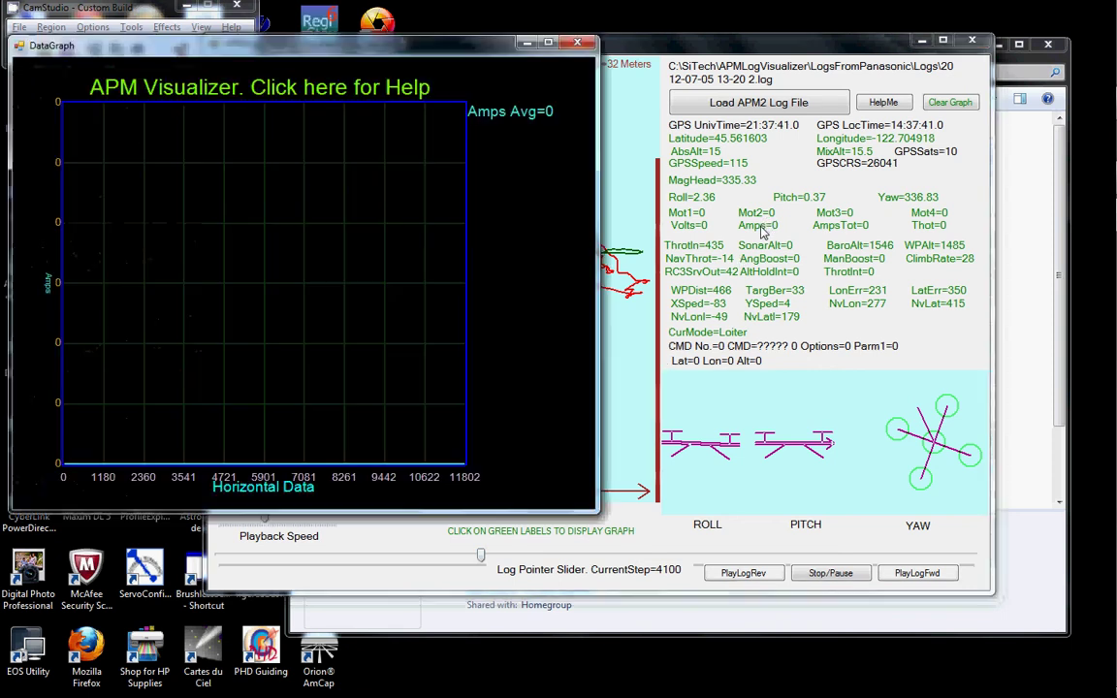
pyautogui.click(762, 226)
pyautogui.click(840, 226)
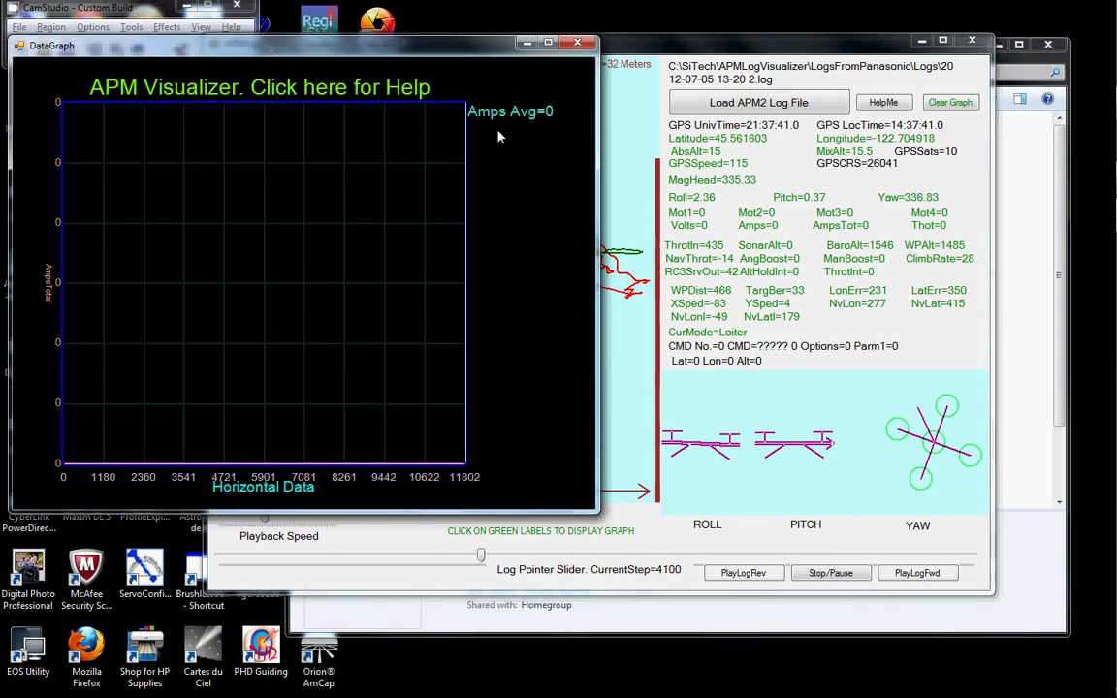
pyautogui.click(577, 41)
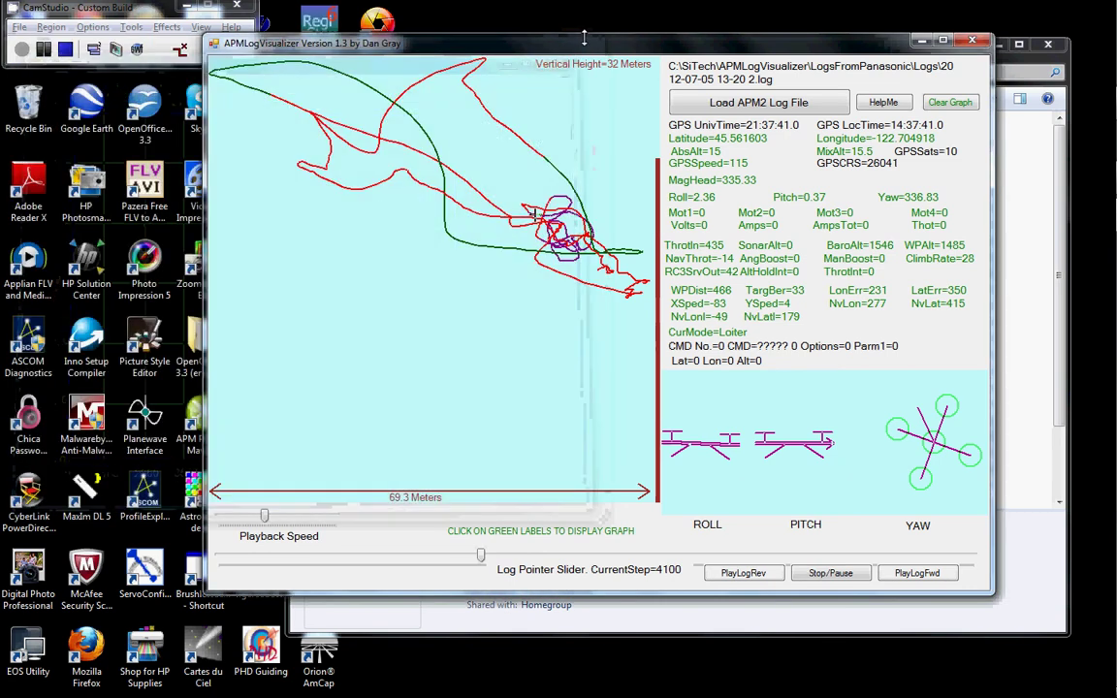
# - Add the outputs of motors 1, 2, 3 and 4 to the graph
pyautogui.click(690, 214)
pyautogui.click(755, 213)
pyautogui.click(821, 216)
pyautogui.click(911, 214)
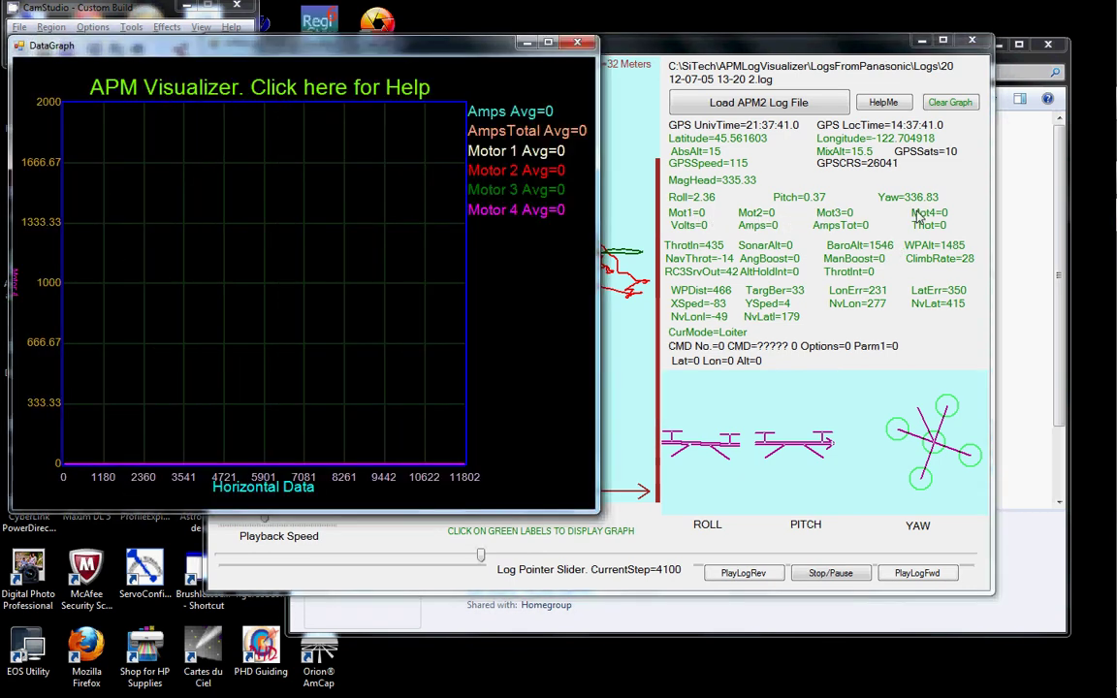
# - Close the graph window and exit the log visualizer
pyautogui.click(577, 44)
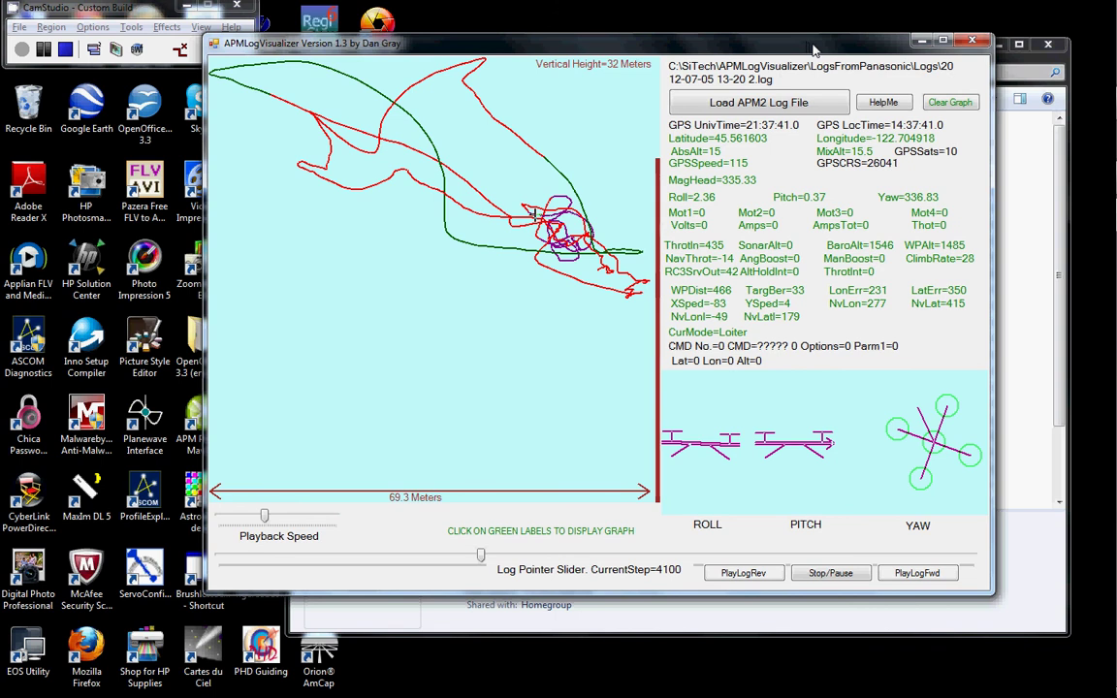
pyautogui.moveTo(787, 49); pyautogui.dragTo(732, 49)
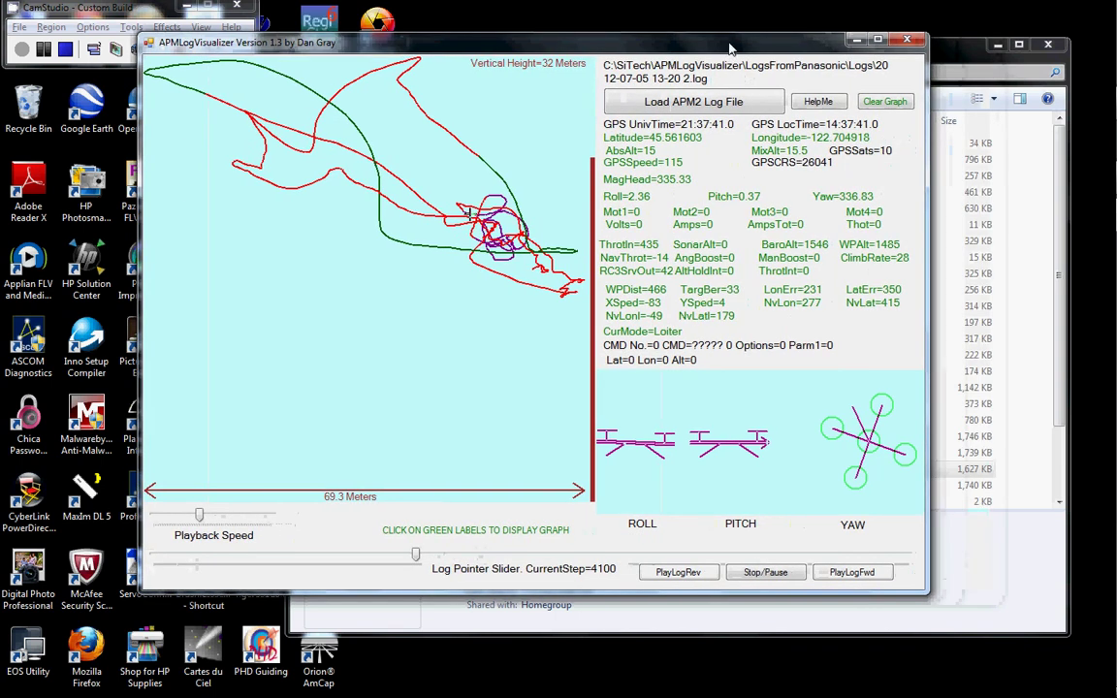
pyautogui.click(908, 41)
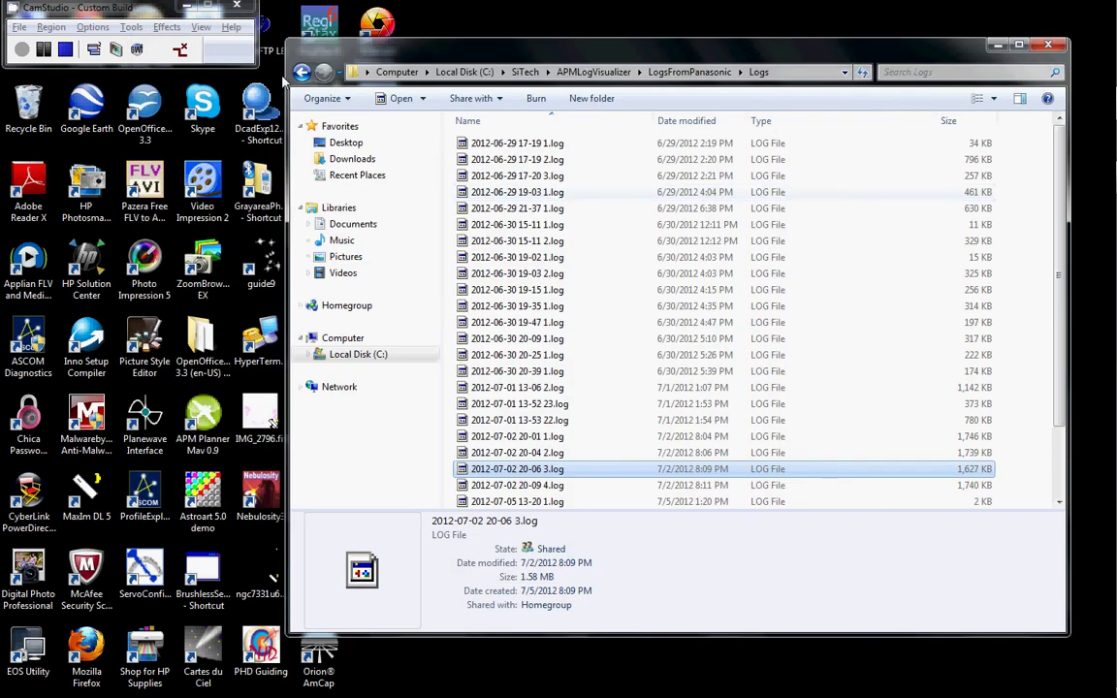